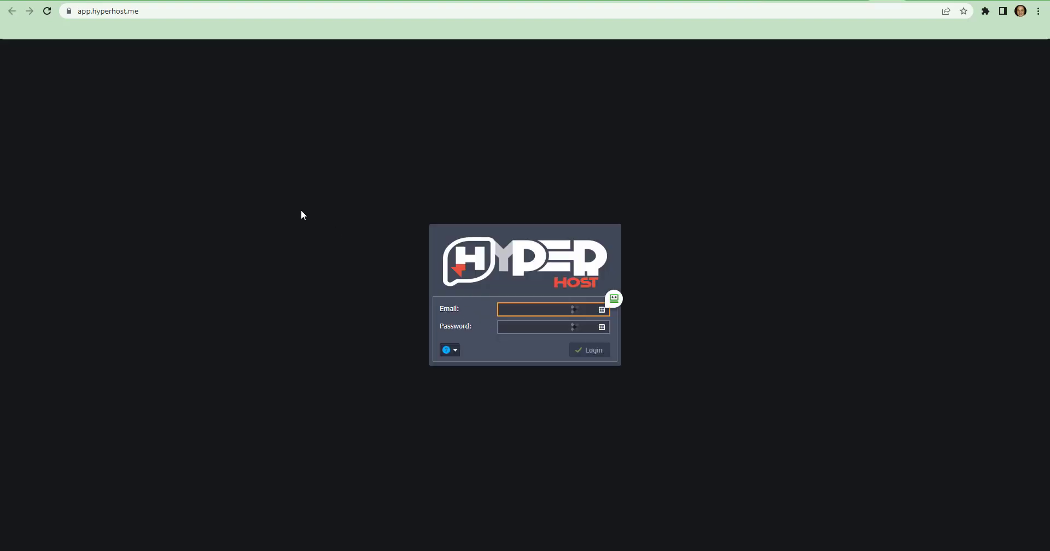
Open the free account sign-up form from the login page's help options
click(448, 350)
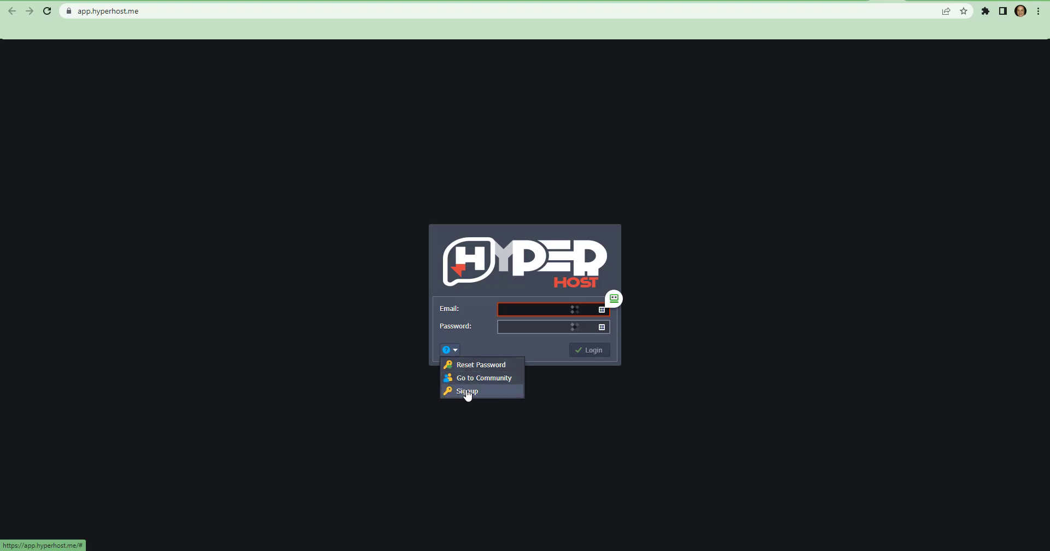
click(466, 391)
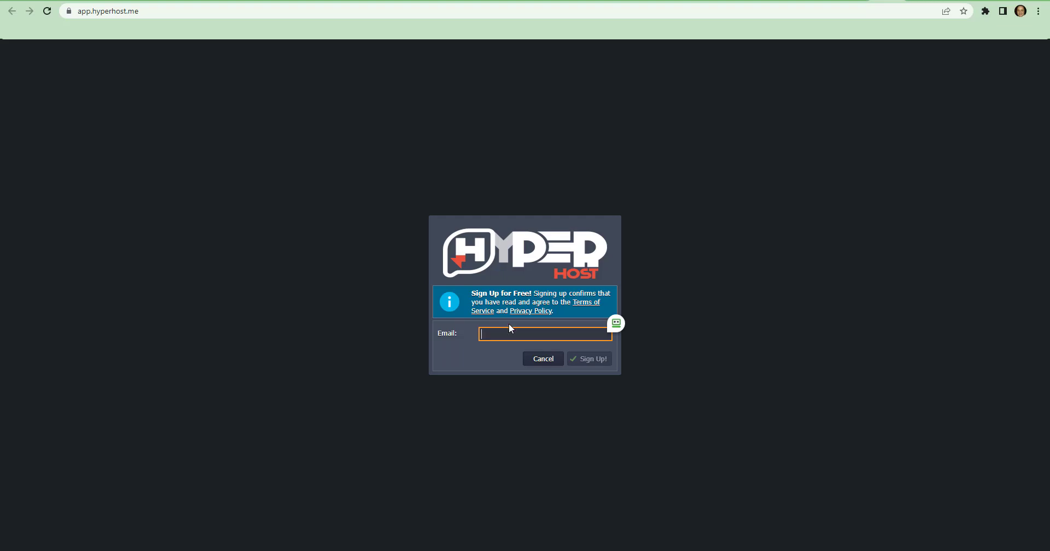
click(583, 236)
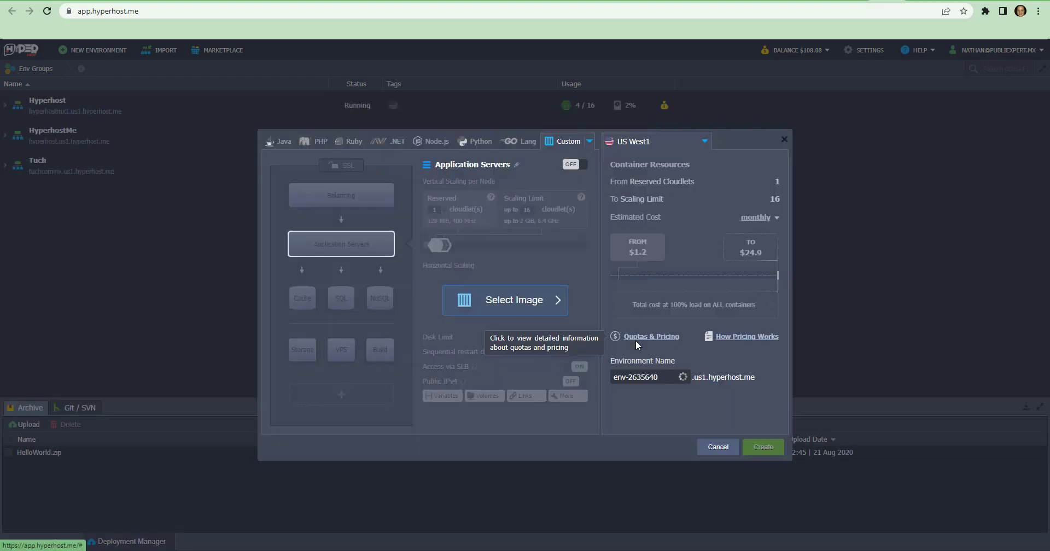
Close the new environment setup and show the available help resources
click(784, 140)
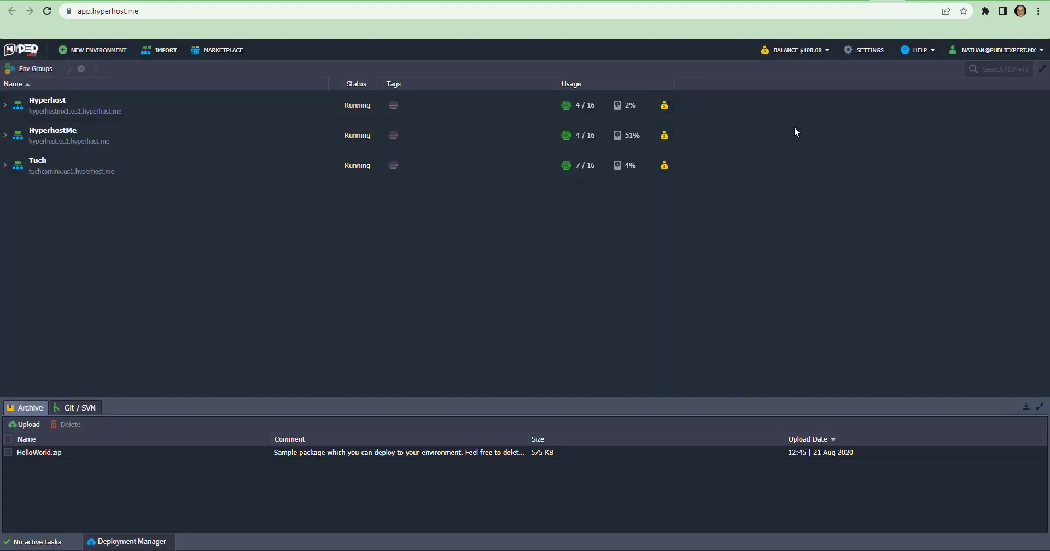
click(908, 51)
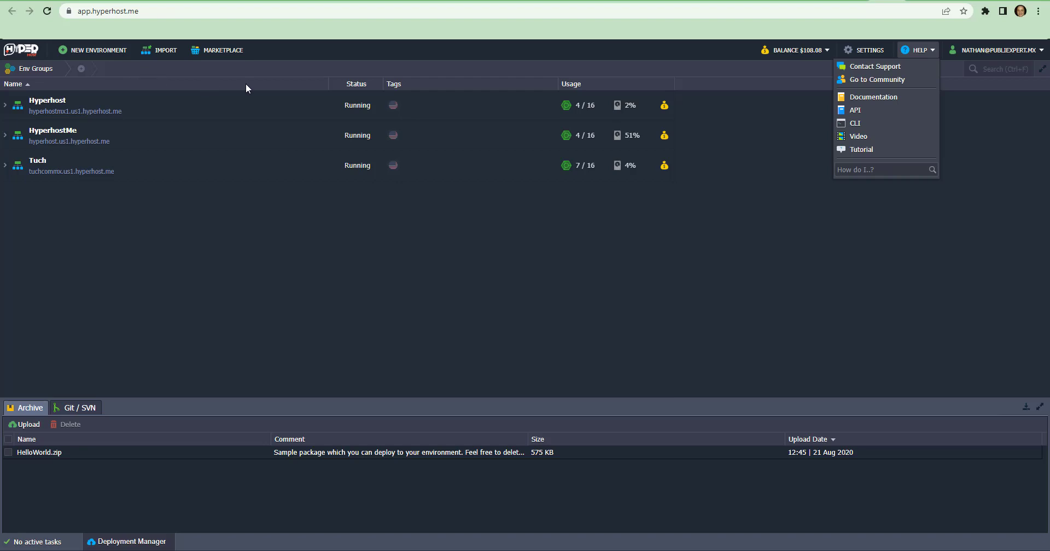
Search the Marketplace for "vpn" and open the installation form of OpenVPN Access Server
click(219, 51)
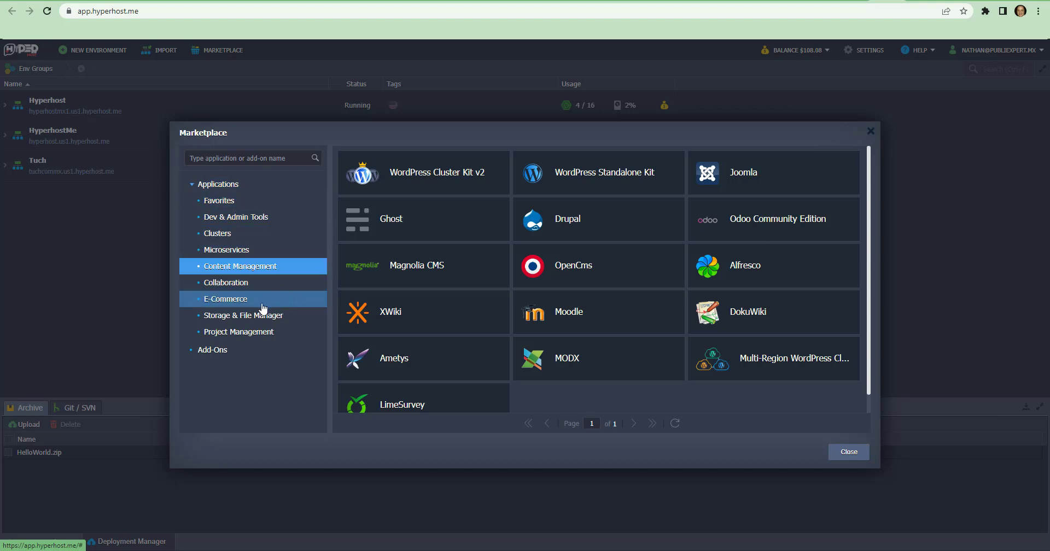
click(236, 160)
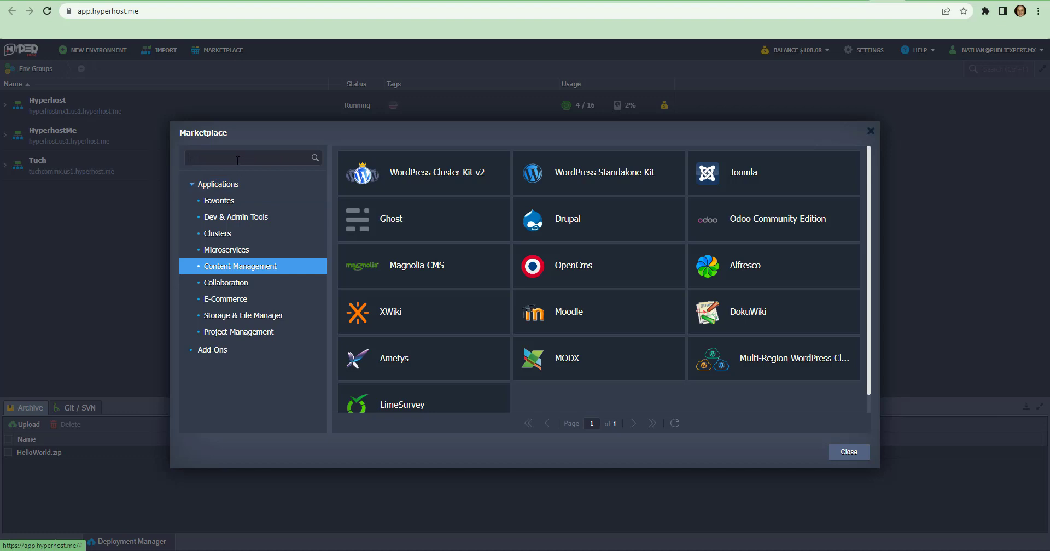
text(vpn)
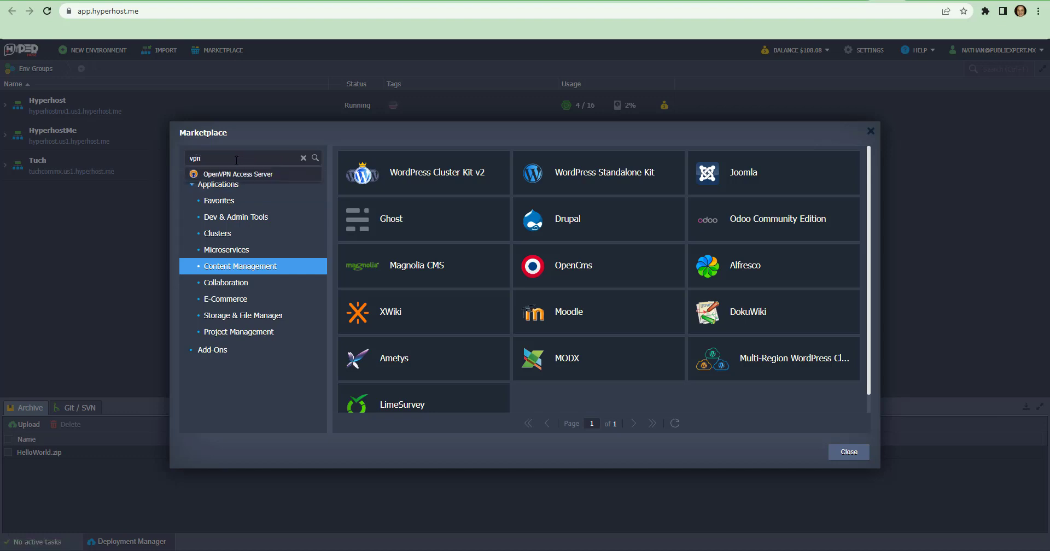
click(208, 174)
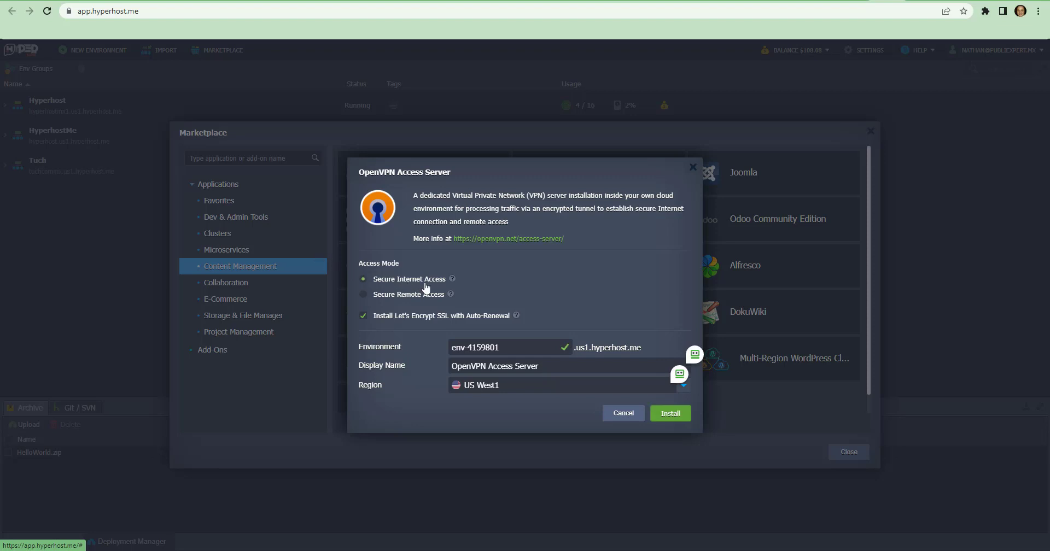
Check the Secure Remote Access explanation, name the environment vpn123 and install OpenVPN Access Server
mouse_move(453, 297)
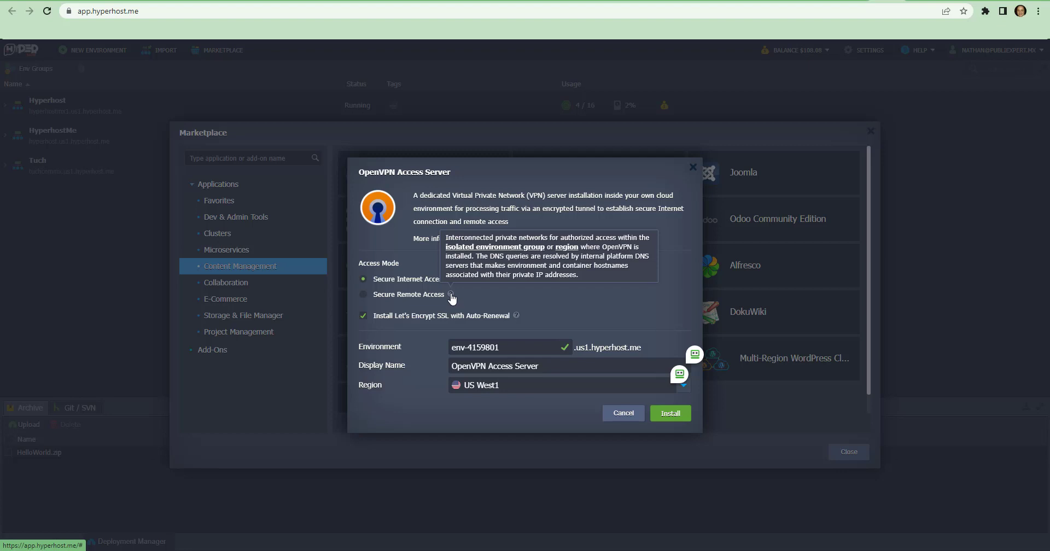
triple_click(510, 348)
text(vpn)
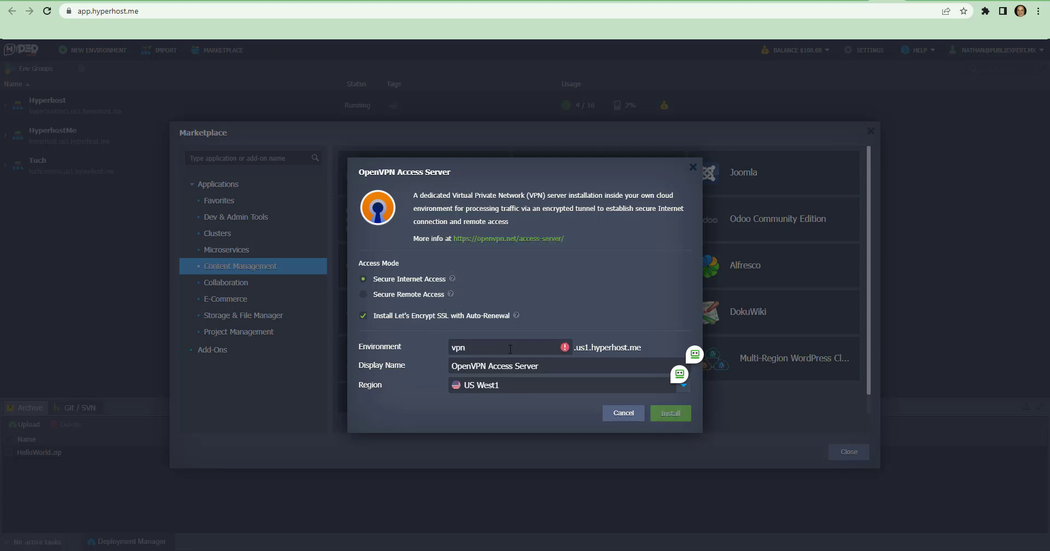
text(123)
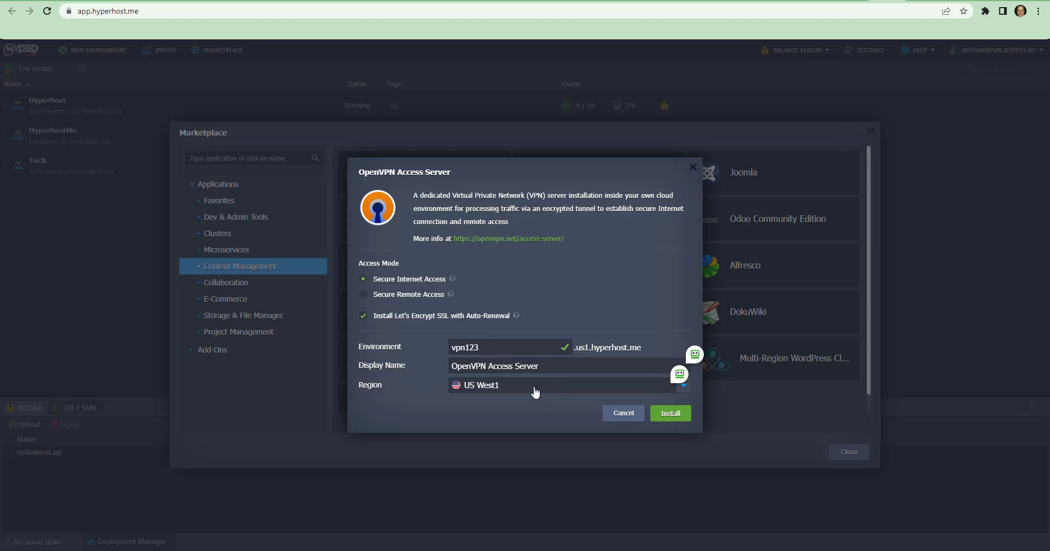
click(676, 414)
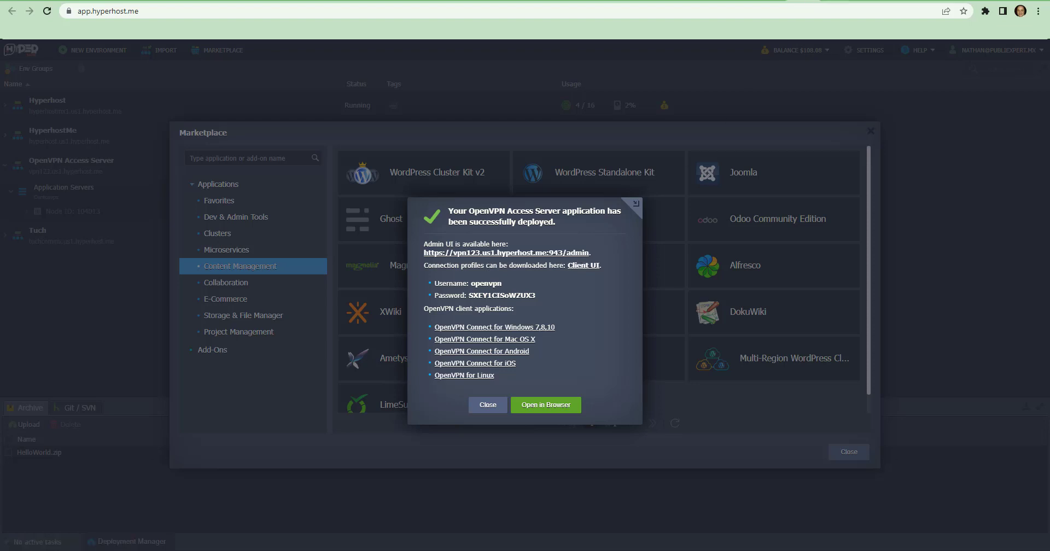
Copy the generated username from the deployment notice into the OpenVPN Admin Login form
click(824, 1)
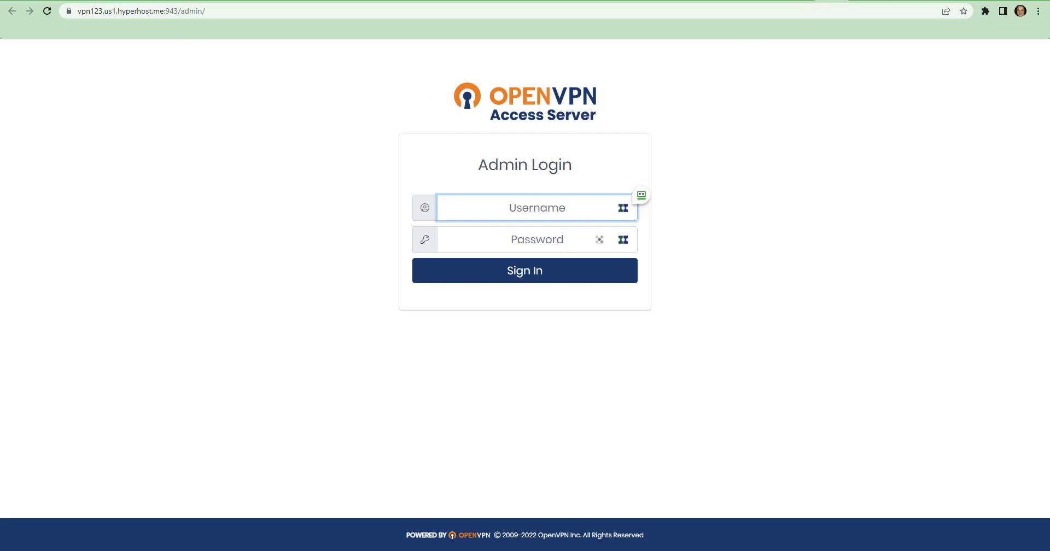
click(802, 0)
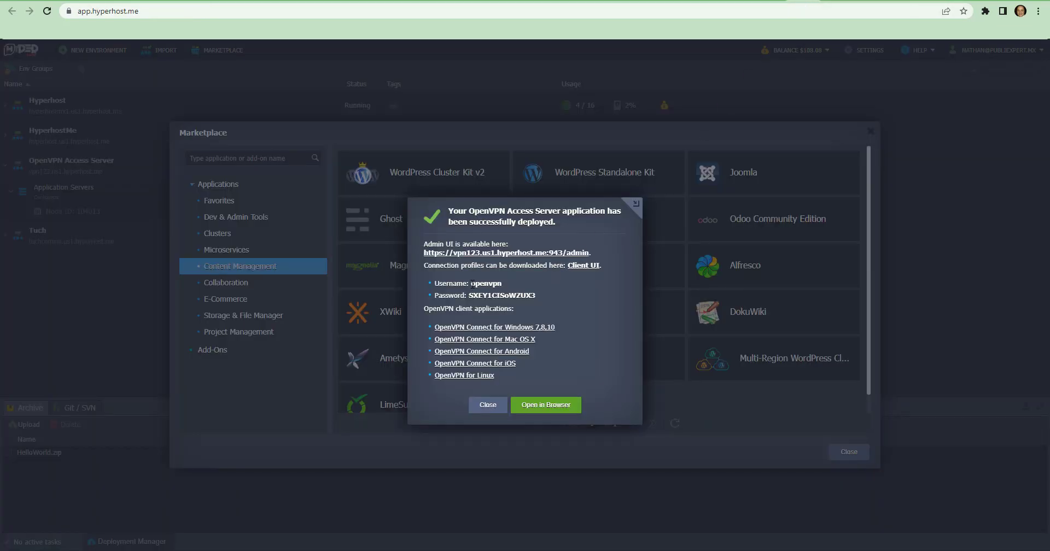
drag(471, 285, 503, 284)
key(ctrl+c)
click(829, 2)
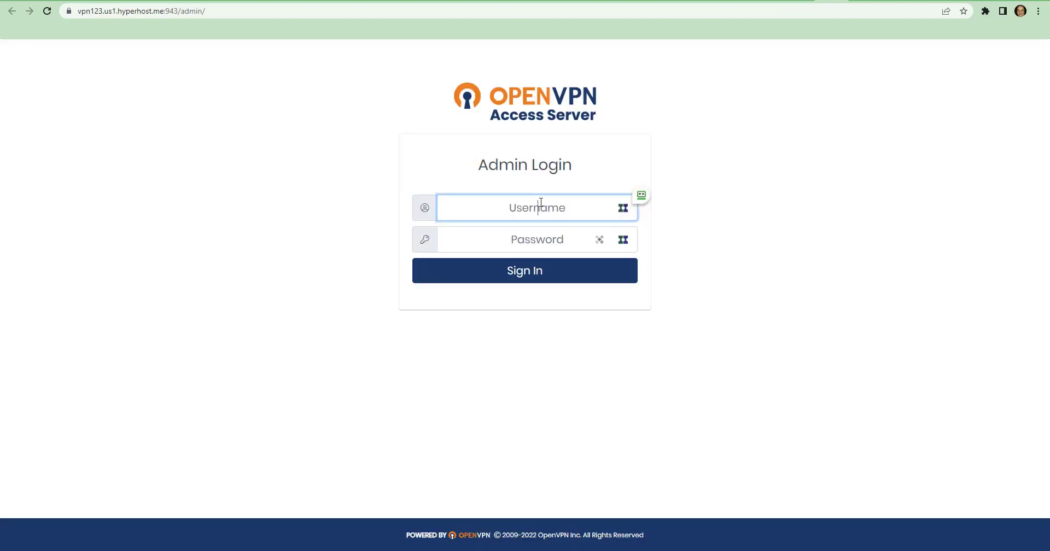
key(ctrl+v)
Sign in to the admin console with the generated password and accept the End User License Agreement
click(802, 1)
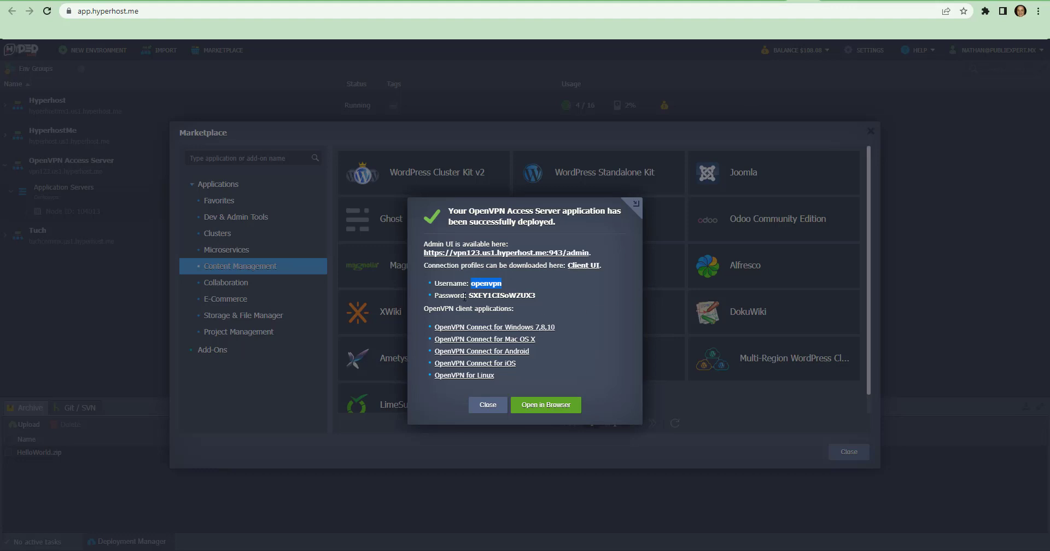
drag(470, 296, 535, 295)
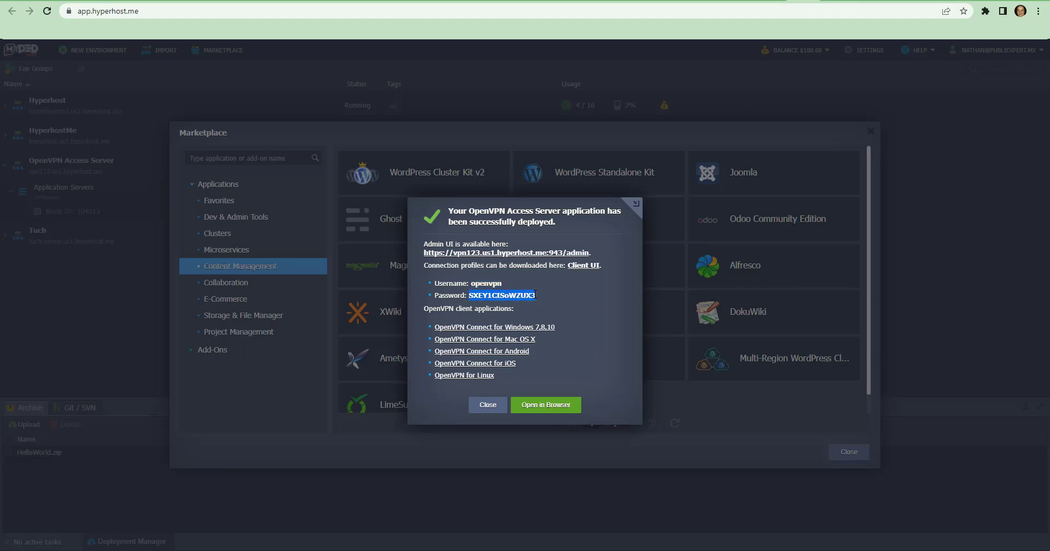
click(834, 5)
click(523, 239)
key(ctrl+v)
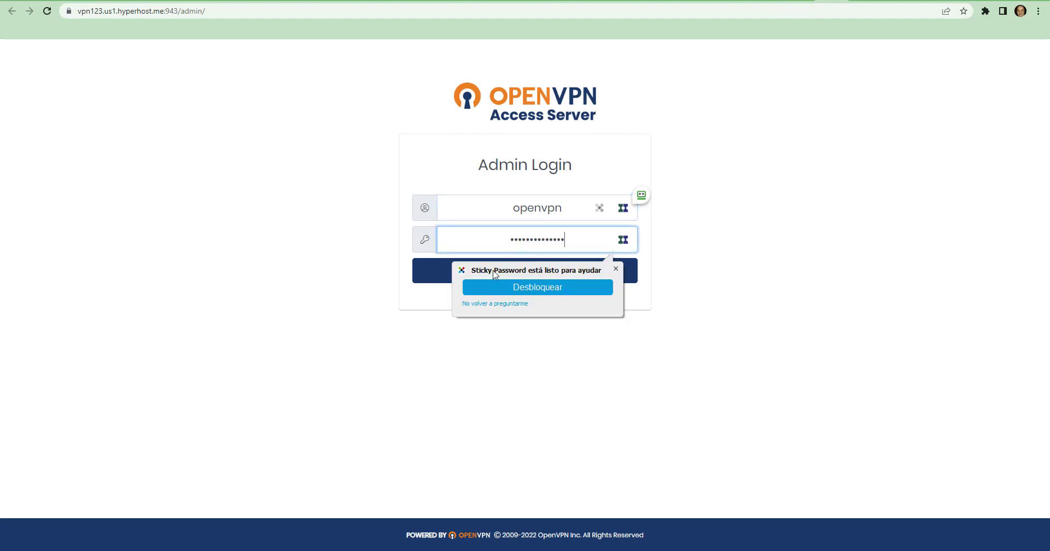
click(440, 279)
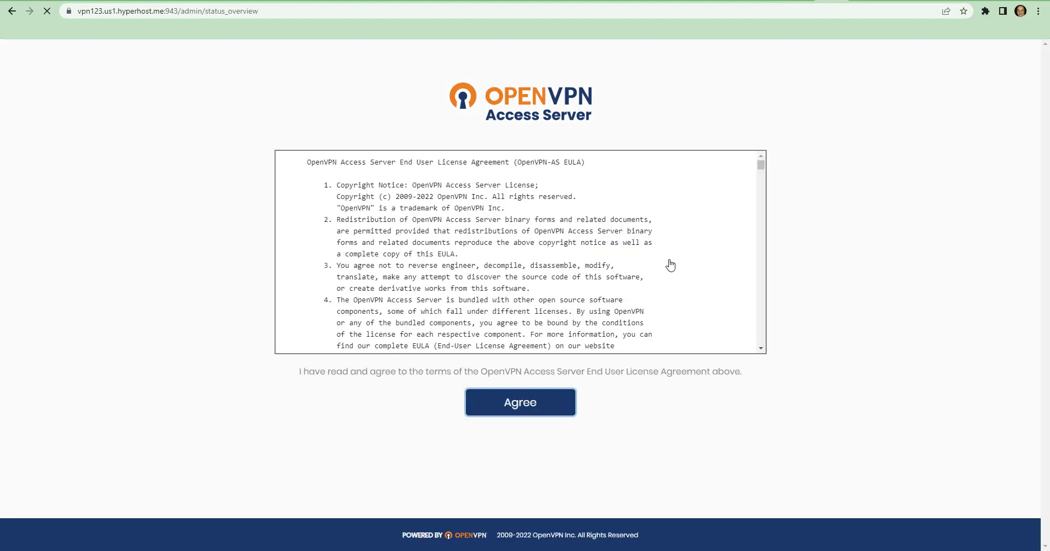
click(524, 398)
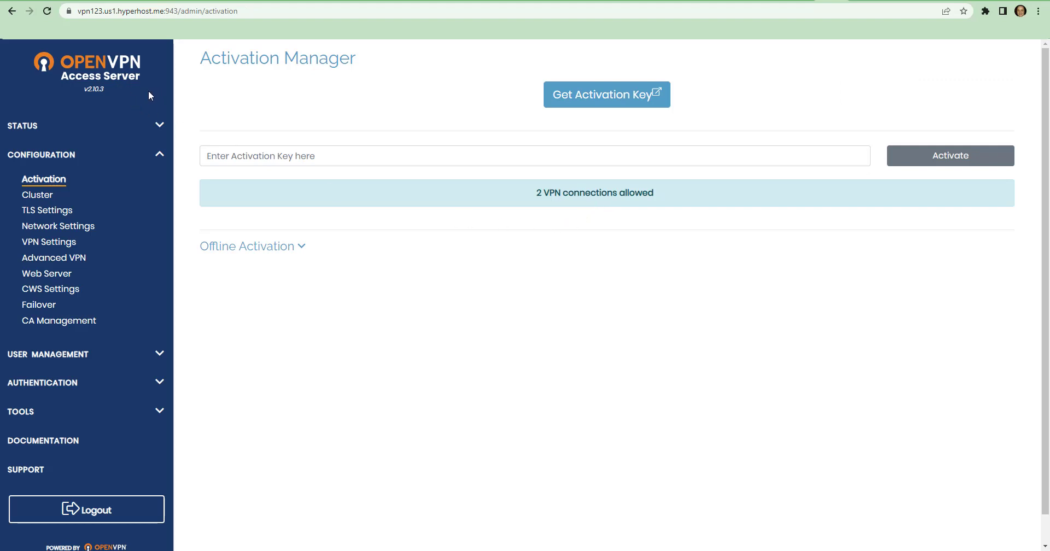
Request an activation key and start creating an OpenVPN account with the account holder's email address
click(625, 97)
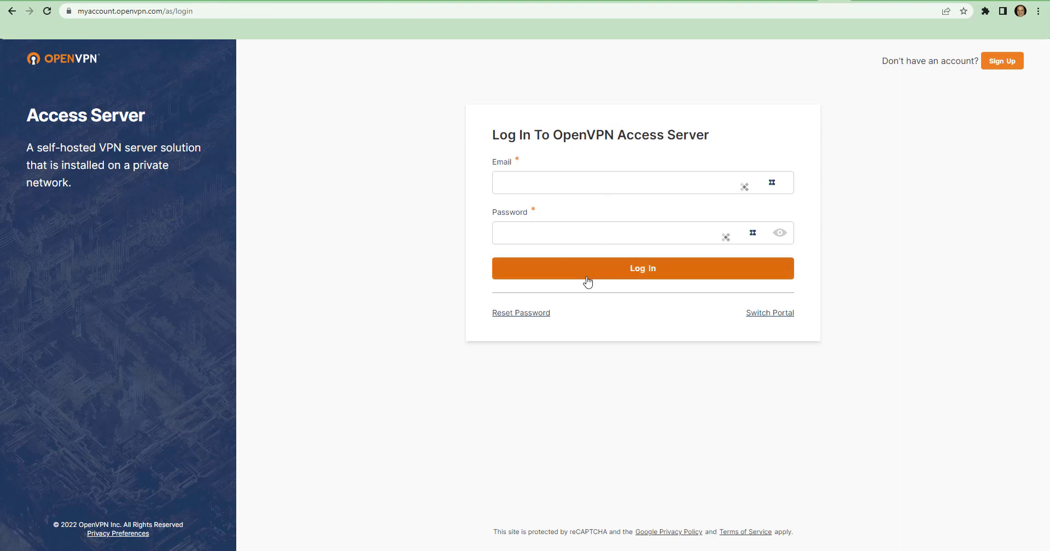
click(1009, 60)
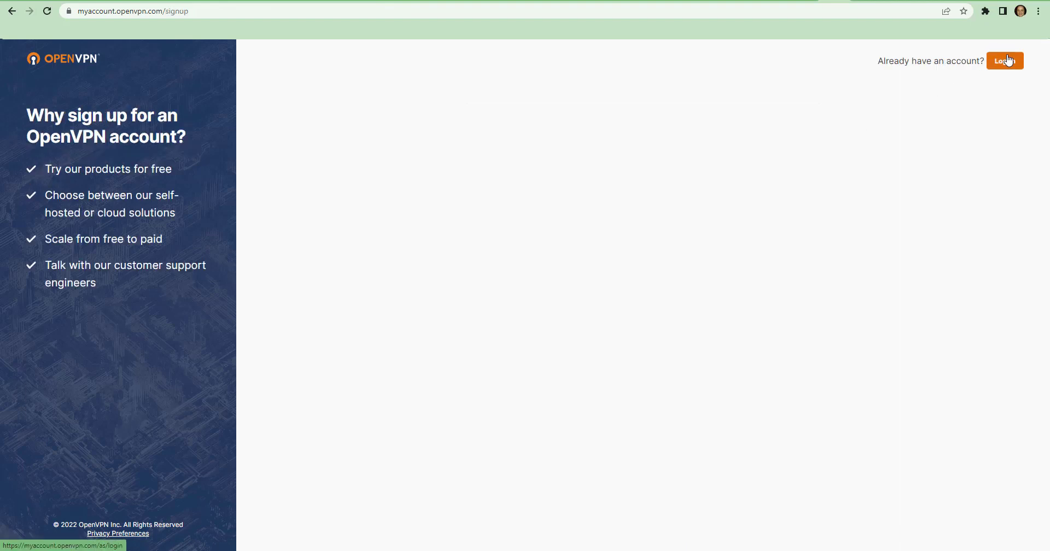
click(691, 180)
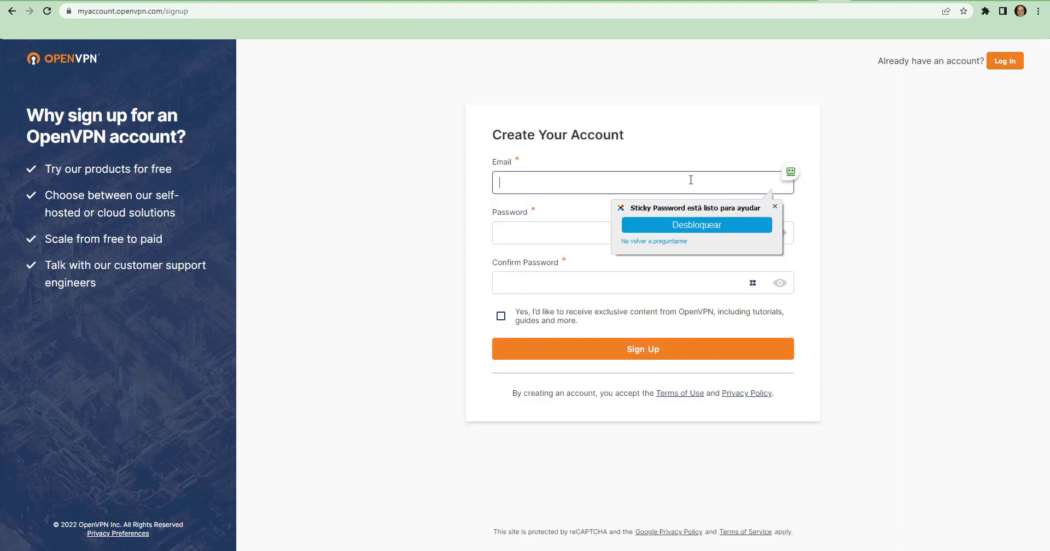
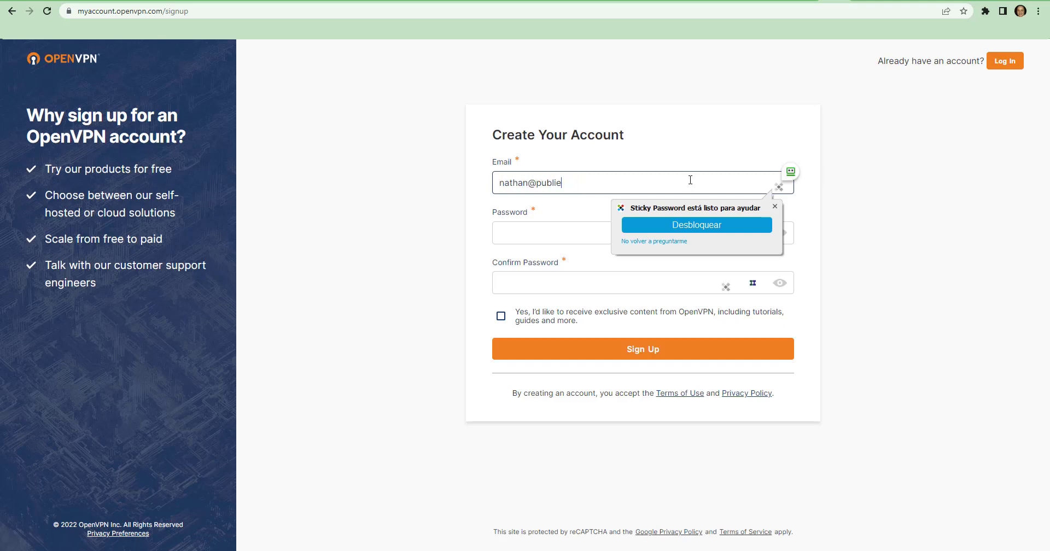
Enter and confirm the new account's password and submit the sign-up without opting in to exclusive content
key(Tab)
text(*******)
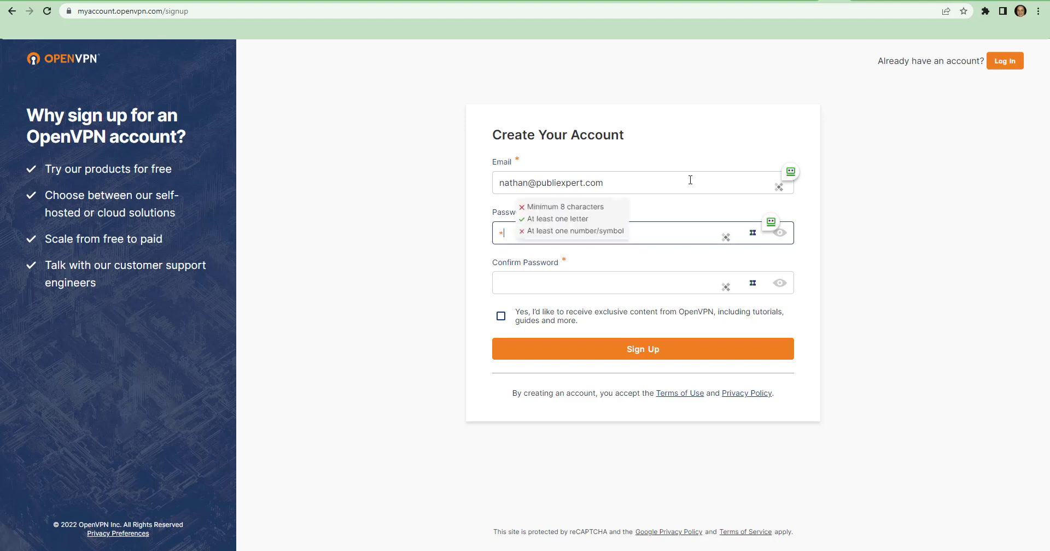
text(*)
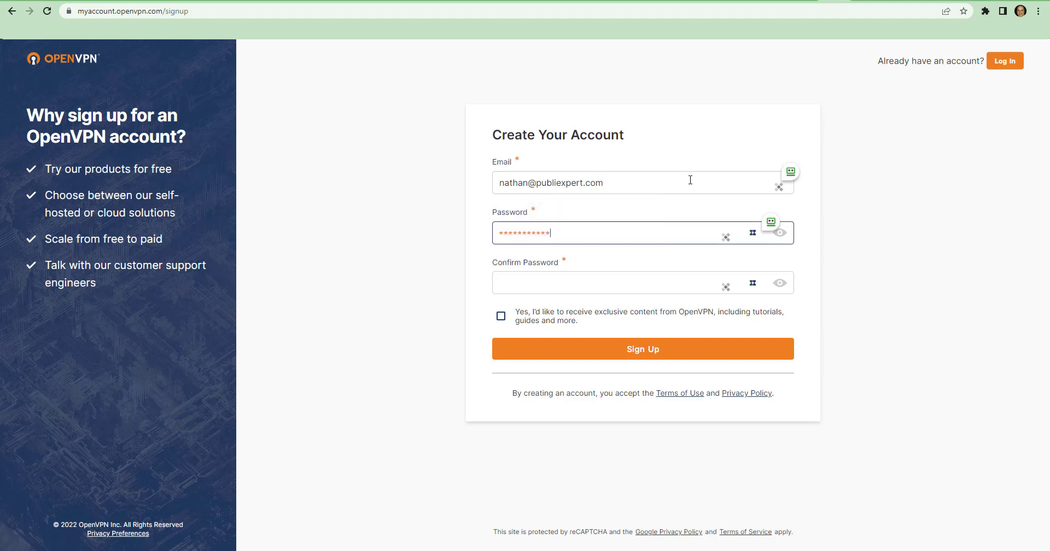
text(*)
key(Tab)
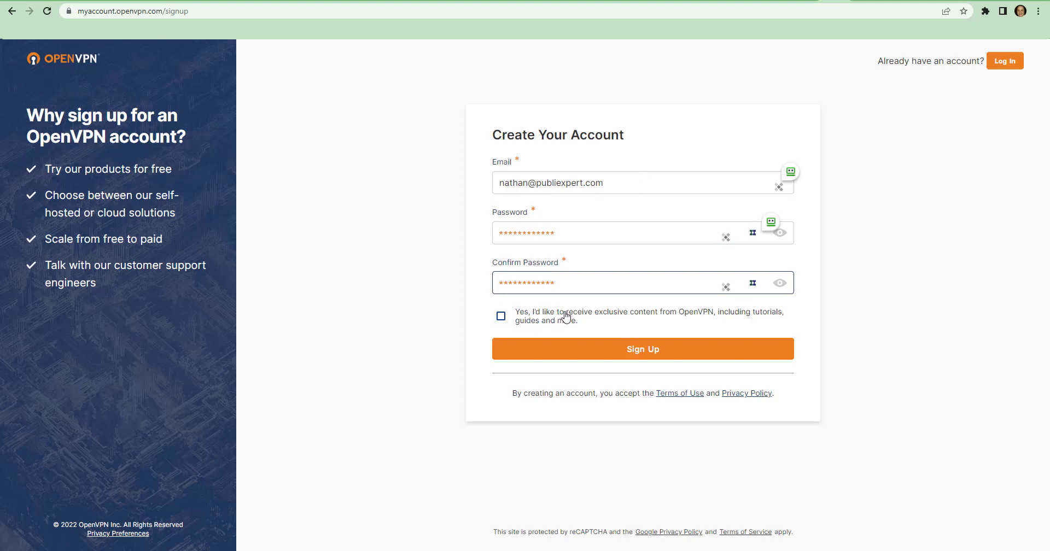
click(625, 353)
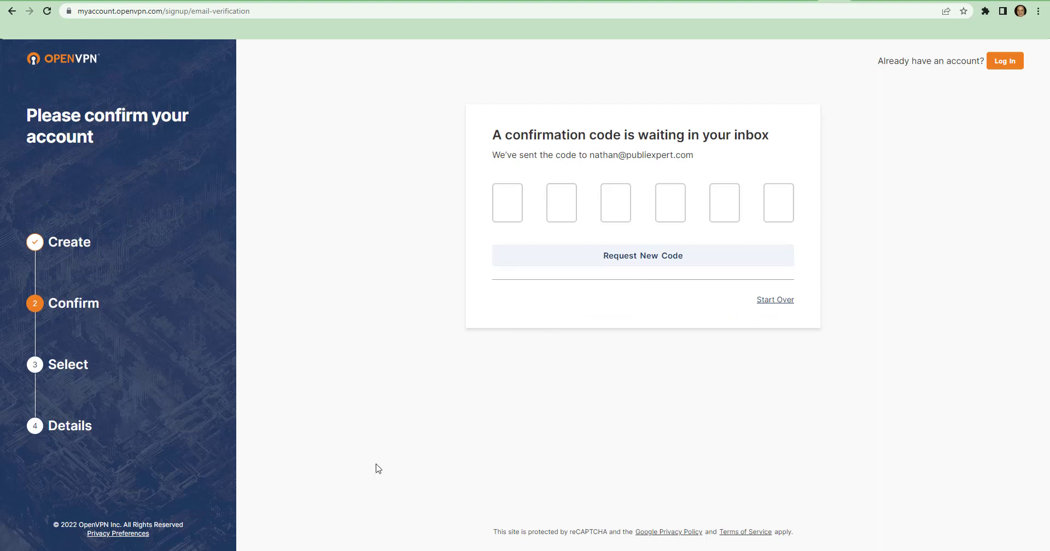
Confirm the account with the emailed verification code and choose the Access Server portal for Business Use
click(508, 202)
key(ctrl+v)
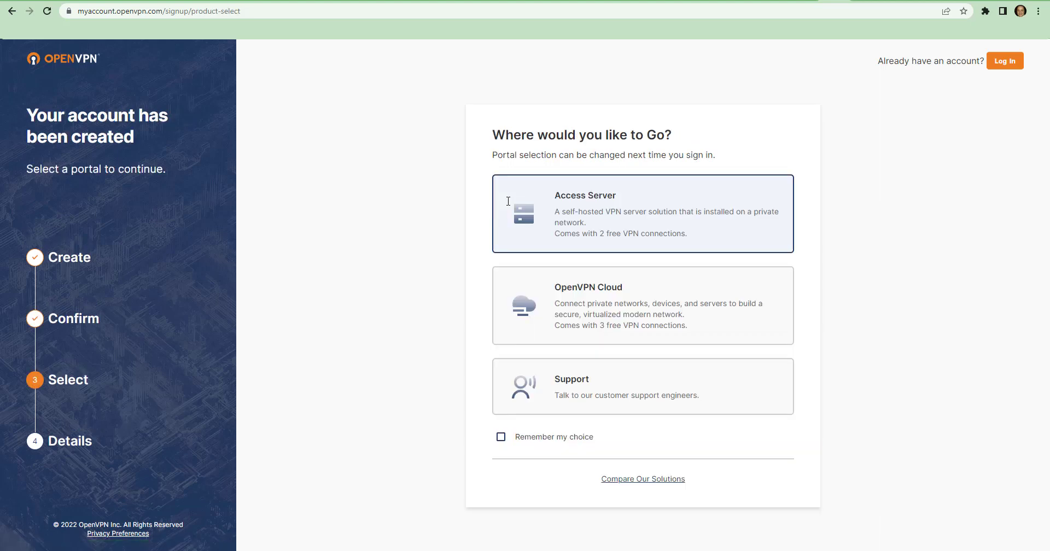
click(585, 211)
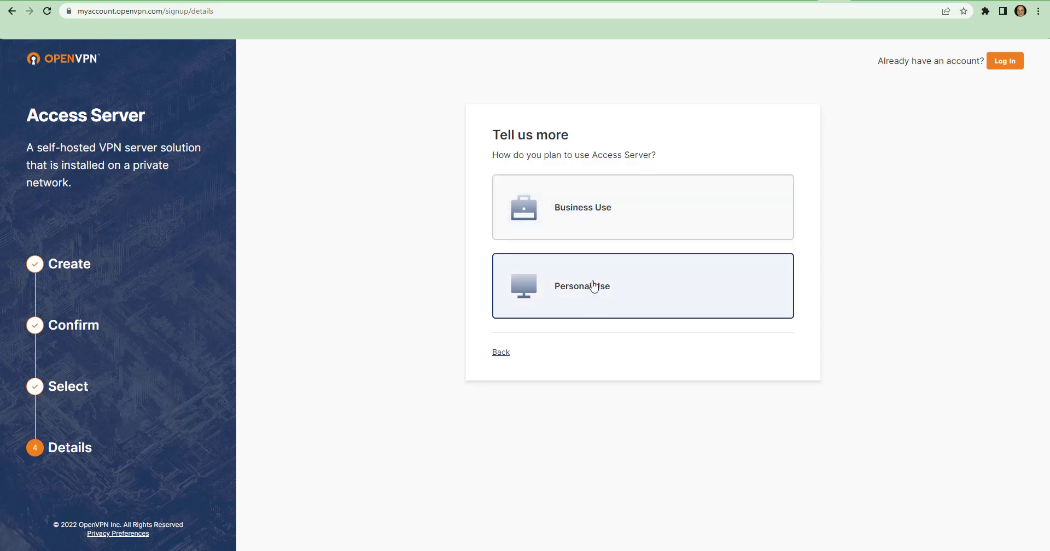
click(594, 230)
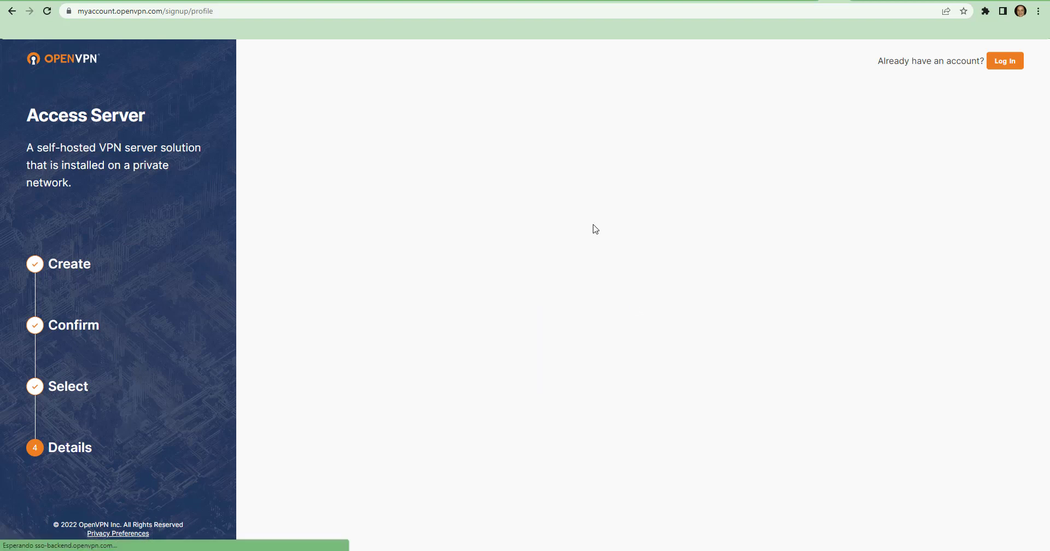
Fill in the profile with the holder's full name, company Publiexpert, 1-4 employees, IT Administration, Technology, Mexico, Referral and Secure Access to the Cloud use
click(586, 228)
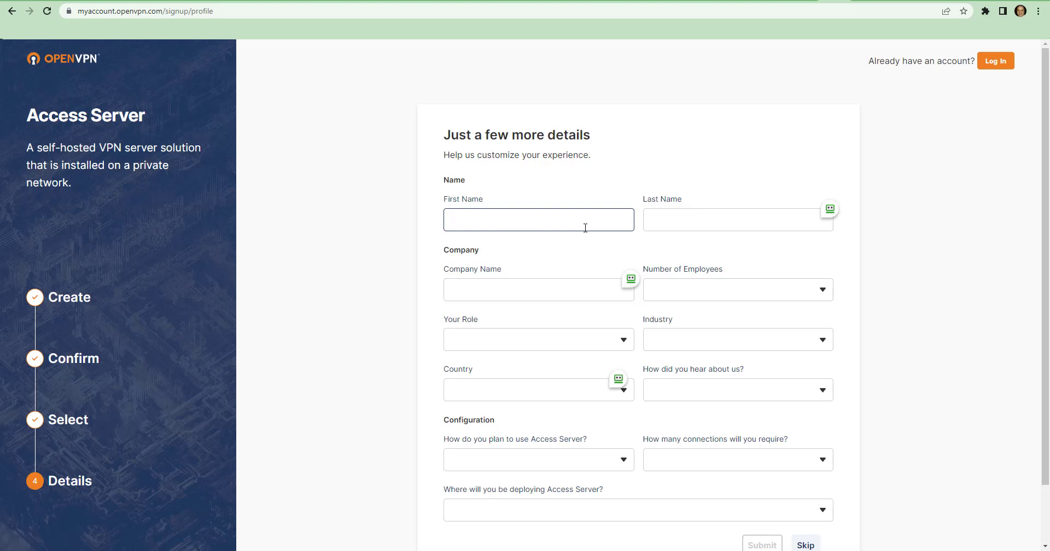
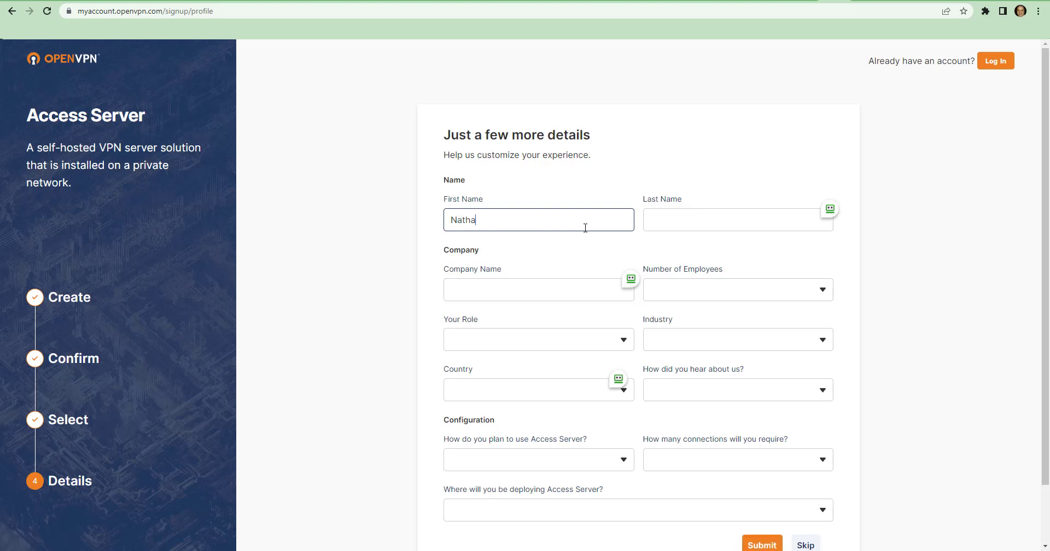
key(Tab)
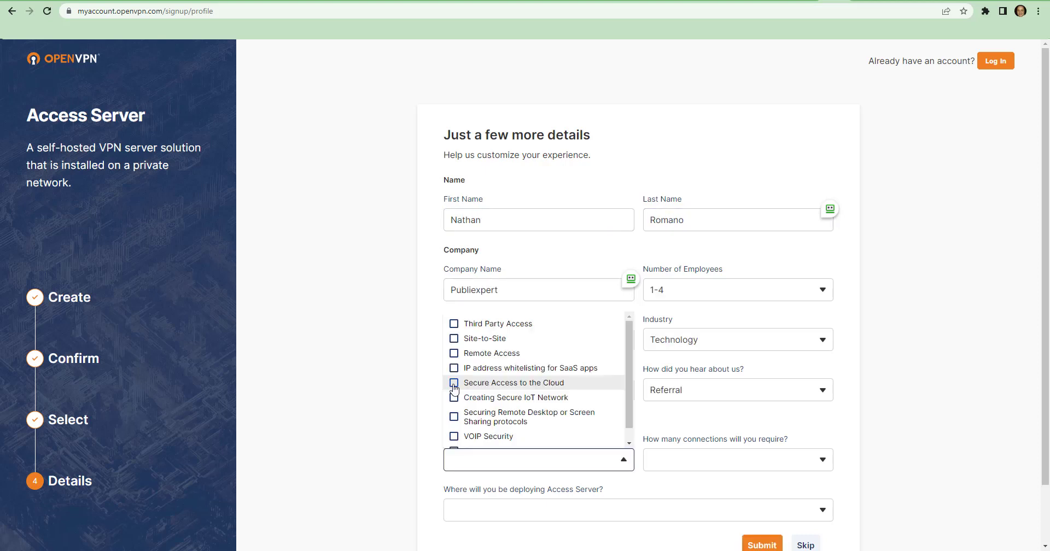
click(466, 382)
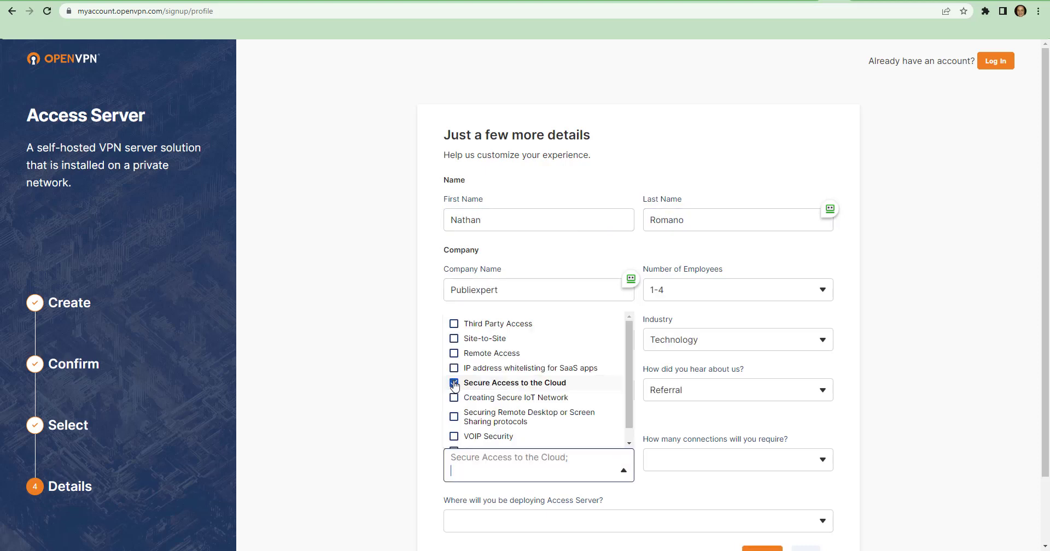
scroll(465, 372, down, 1)
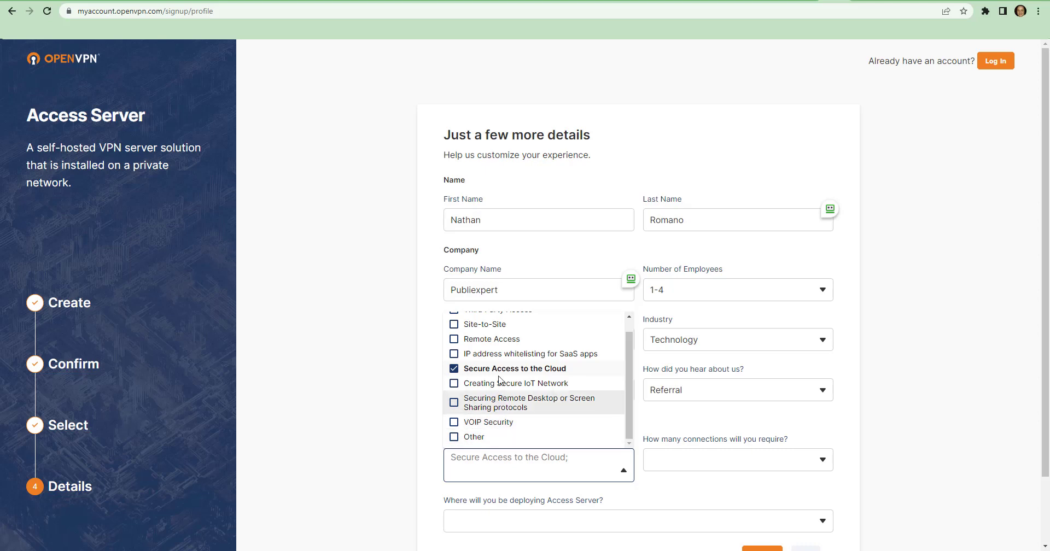
Choose 1-9 required connections and deployment of Access Server as a Cloud Image, and submit the profile details
click(688, 496)
click(699, 465)
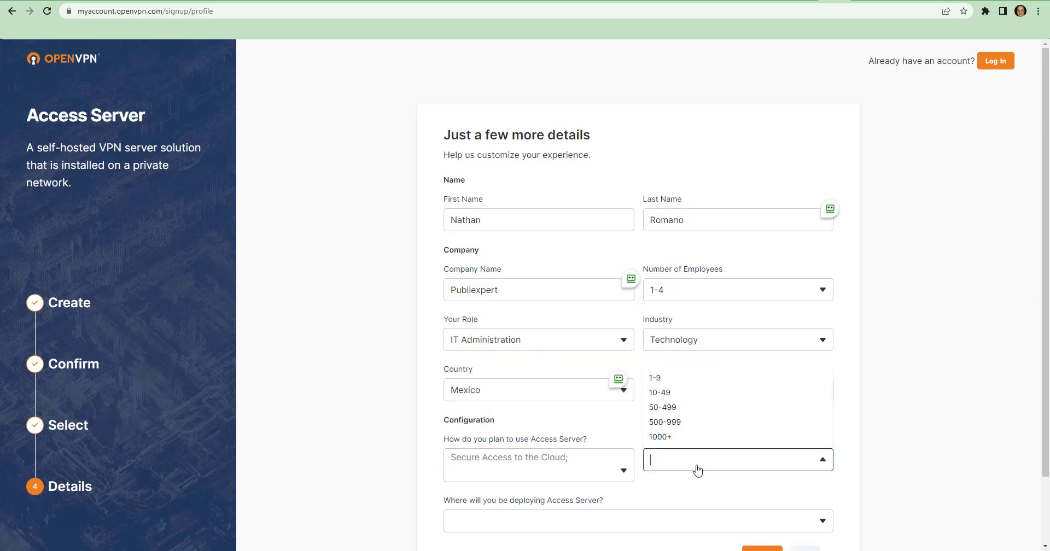
click(668, 382)
scroll(663, 434, down, 2)
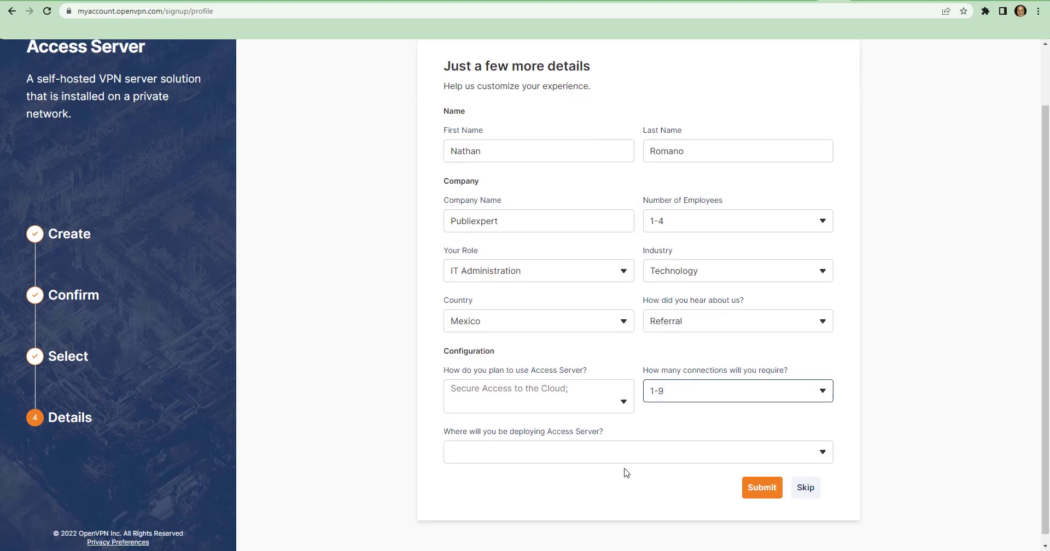
click(560, 437)
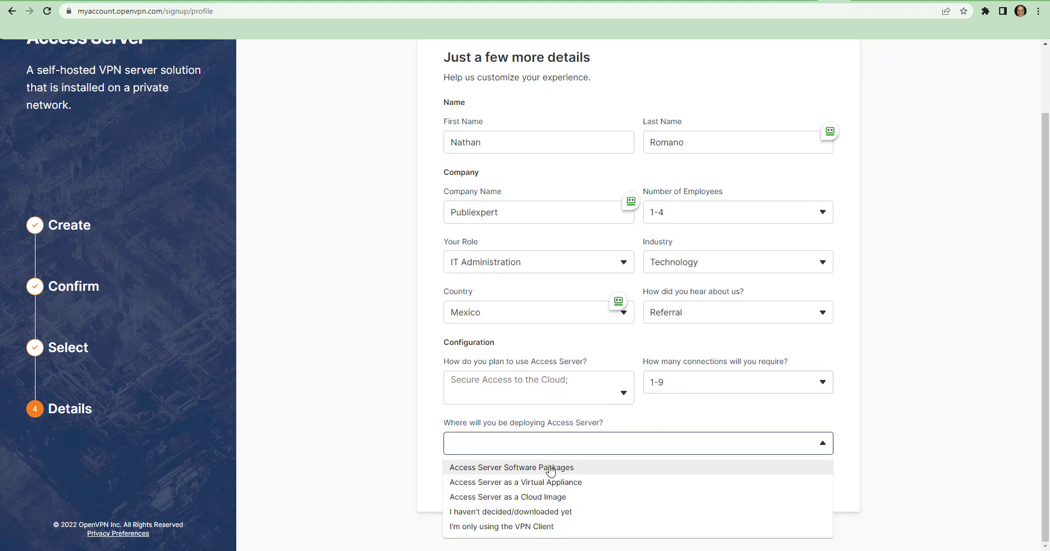
click(562, 498)
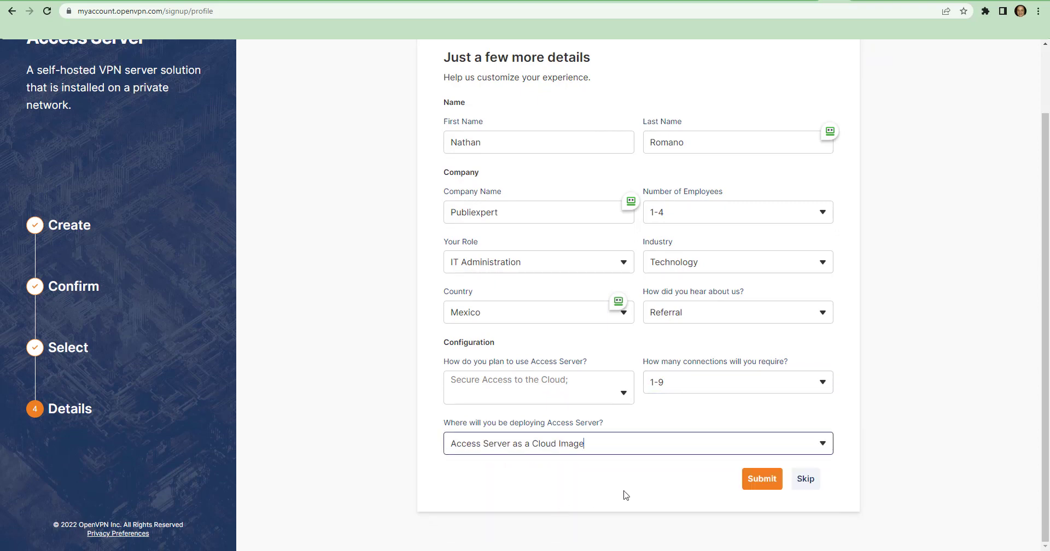
click(761, 480)
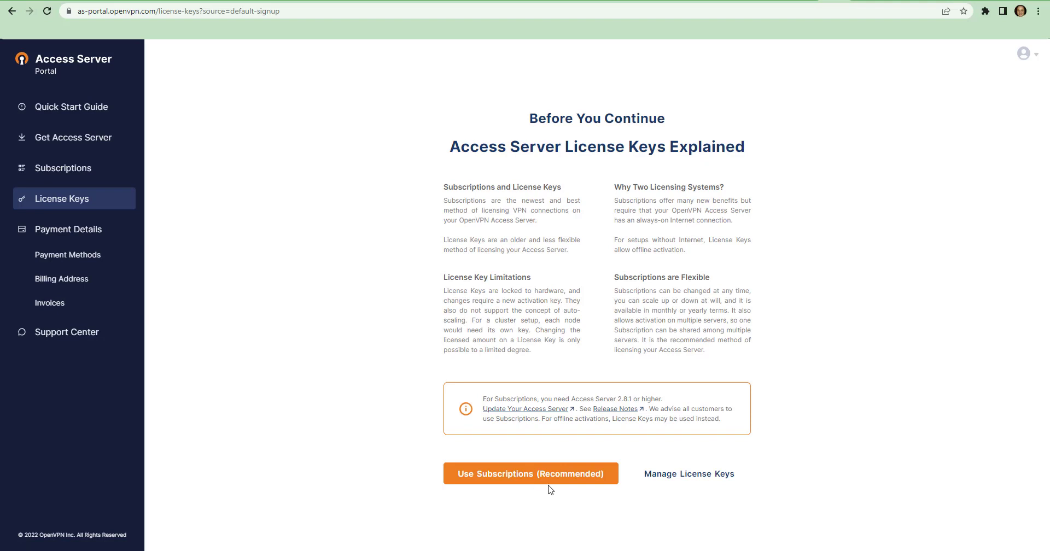
Create a free Flexible Subscription activation key for 2 VPN connections and copy its subscription key
click(82, 202)
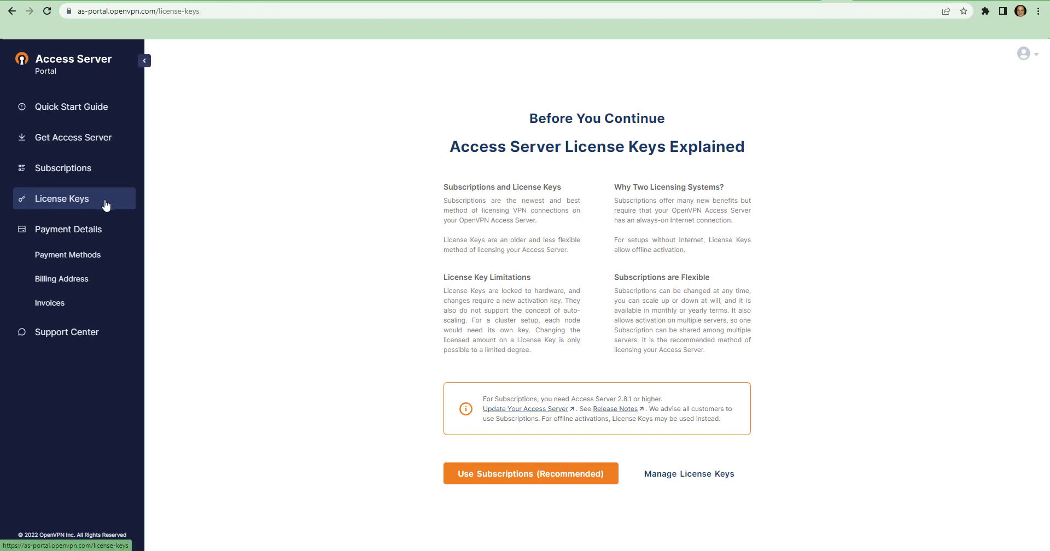
click(482, 473)
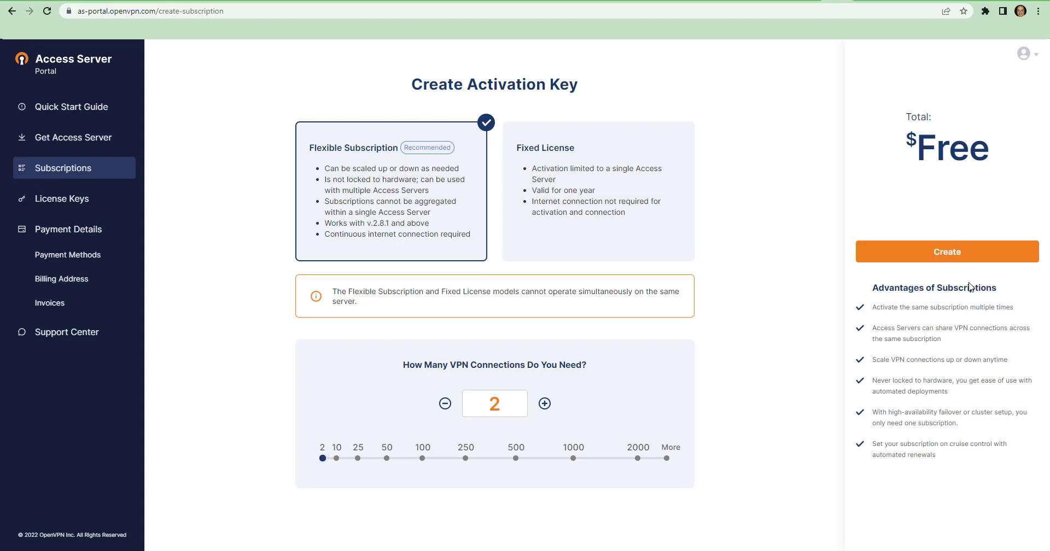
click(961, 263)
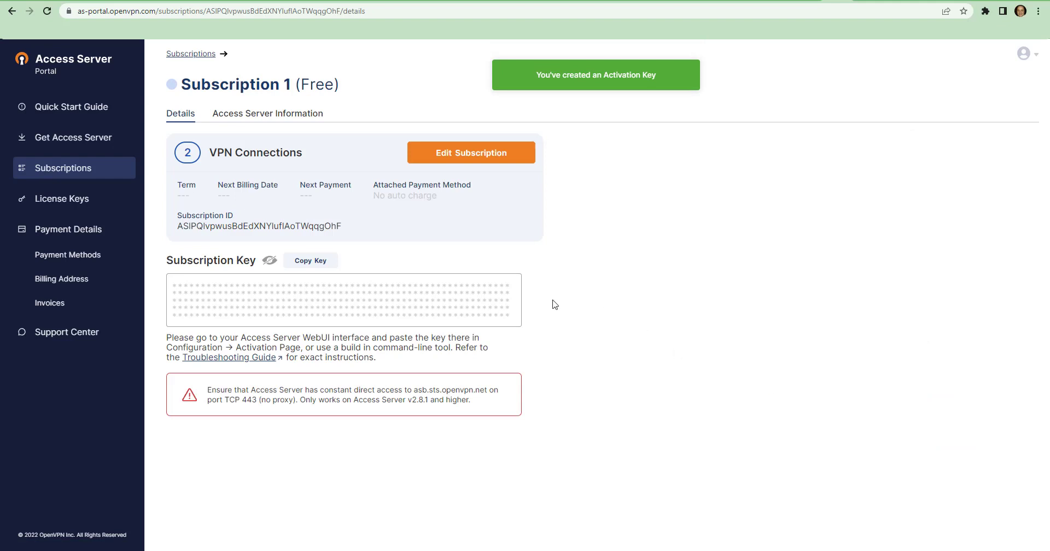
click(320, 261)
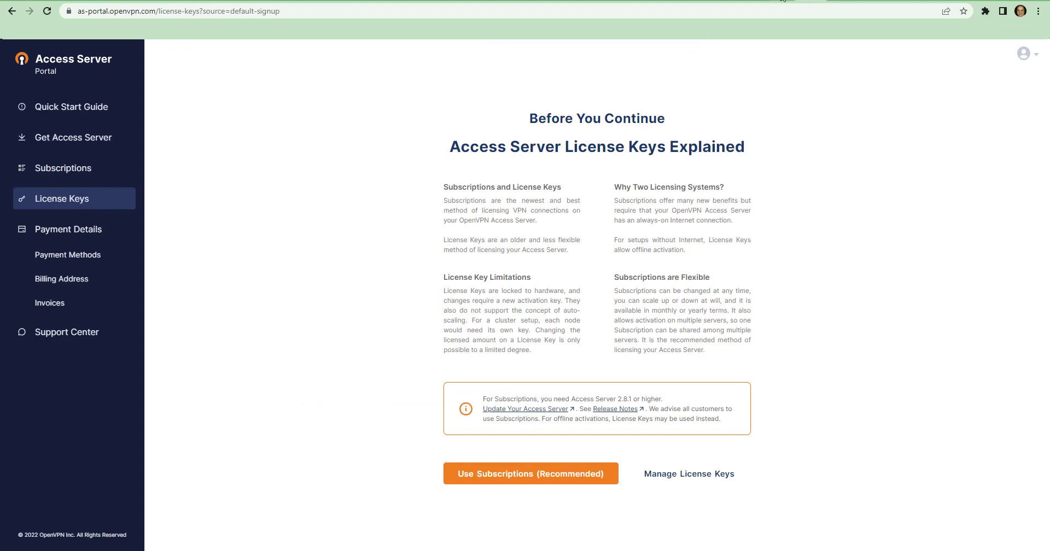
Paste the copied activation key into the Access Server's Activation Manager and activate it
click(782, 0)
click(410, 160)
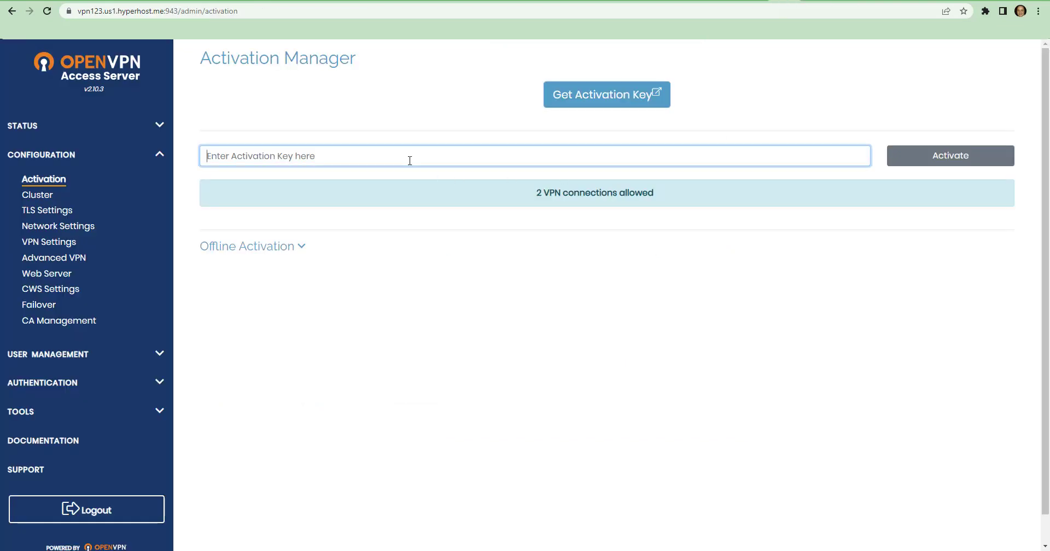
key(ctrl+v)
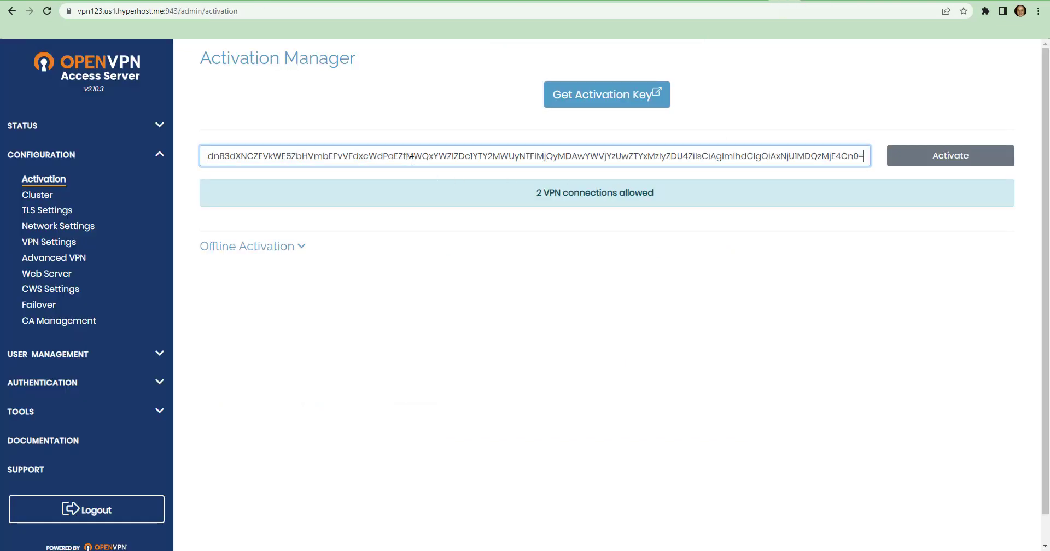
click(890, 160)
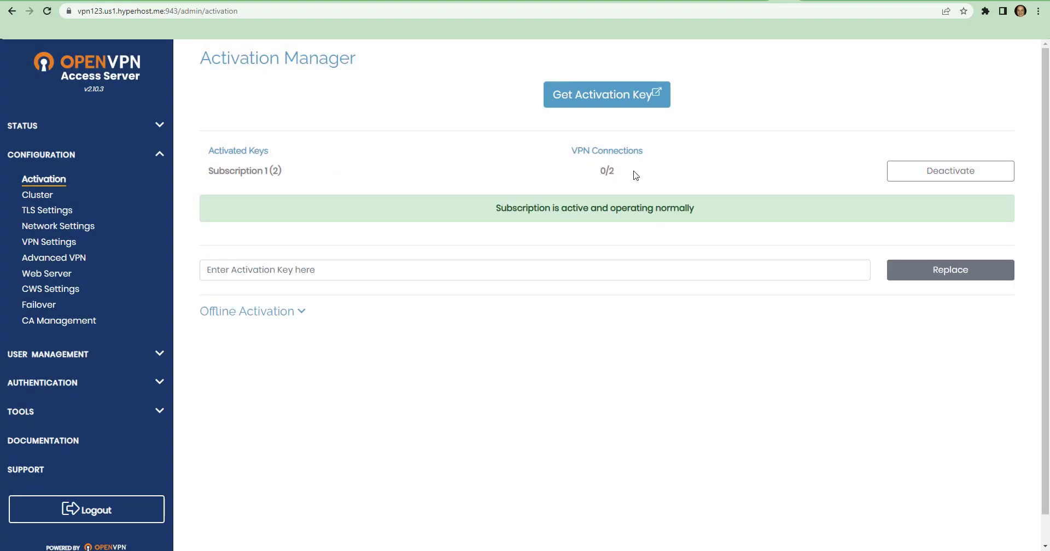
Select all access details in Hyperhost's deployment success message and switch to Evernote to store them
click(758, 0)
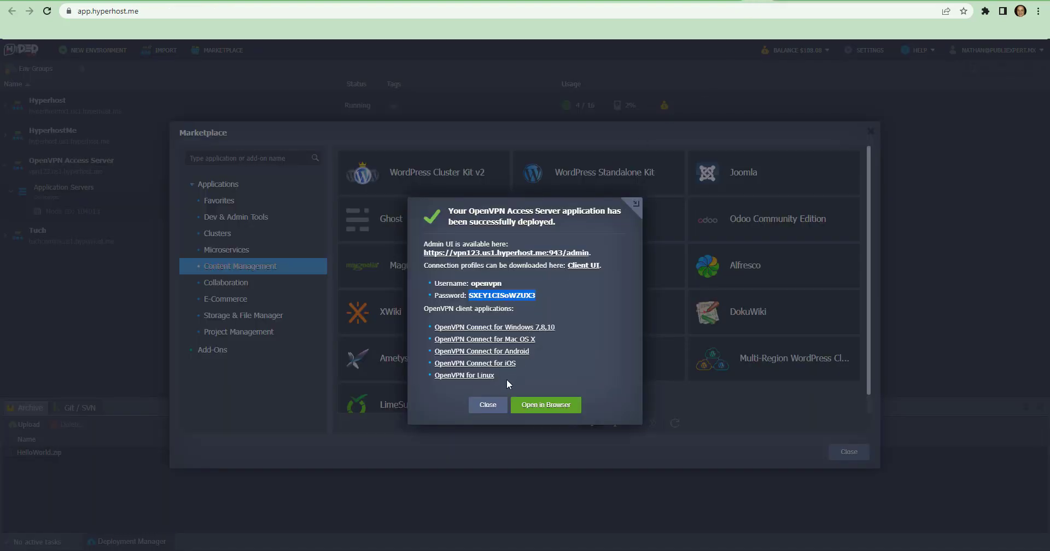
drag(507, 379, 422, 249)
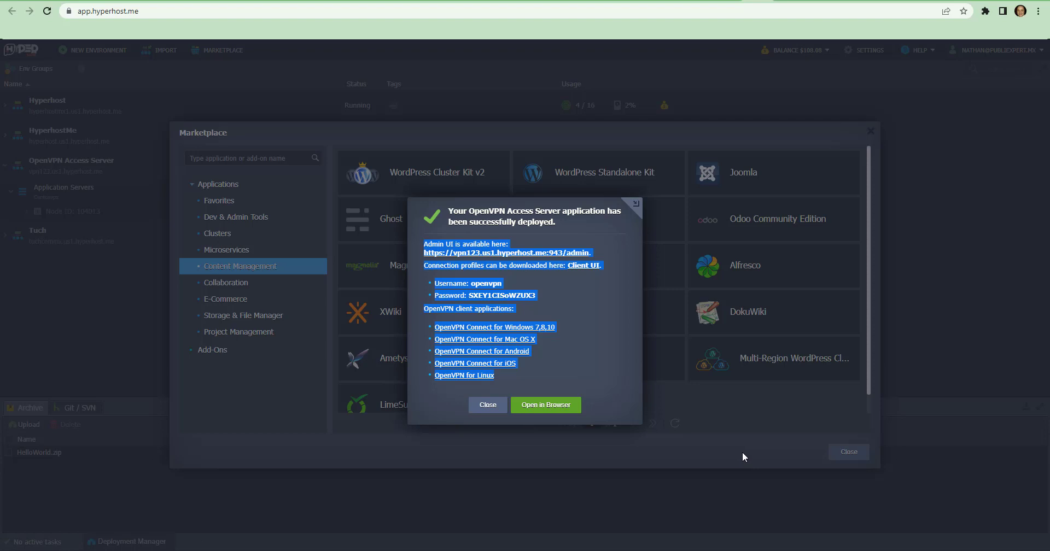
mouse_move(790, 550)
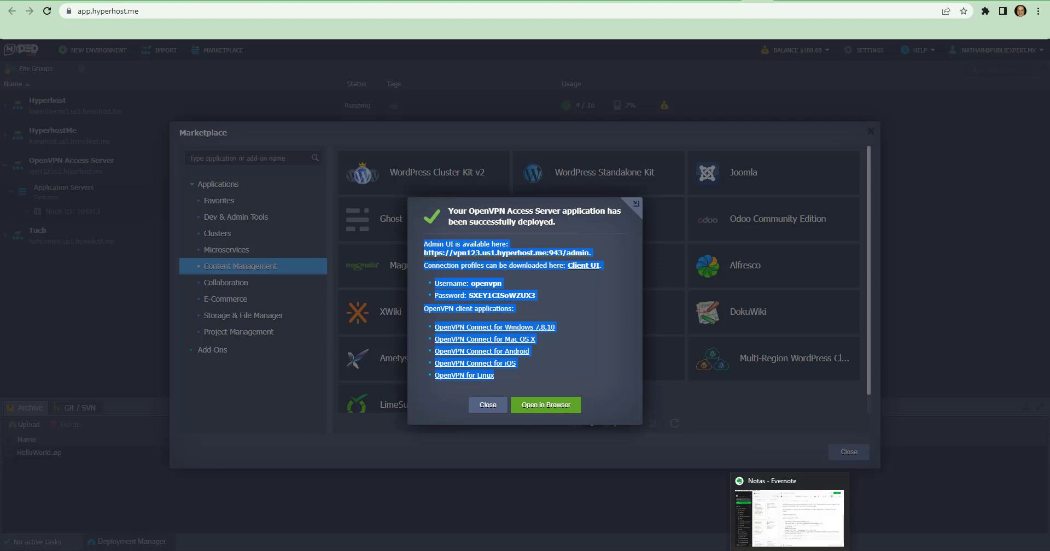
click(790, 550)
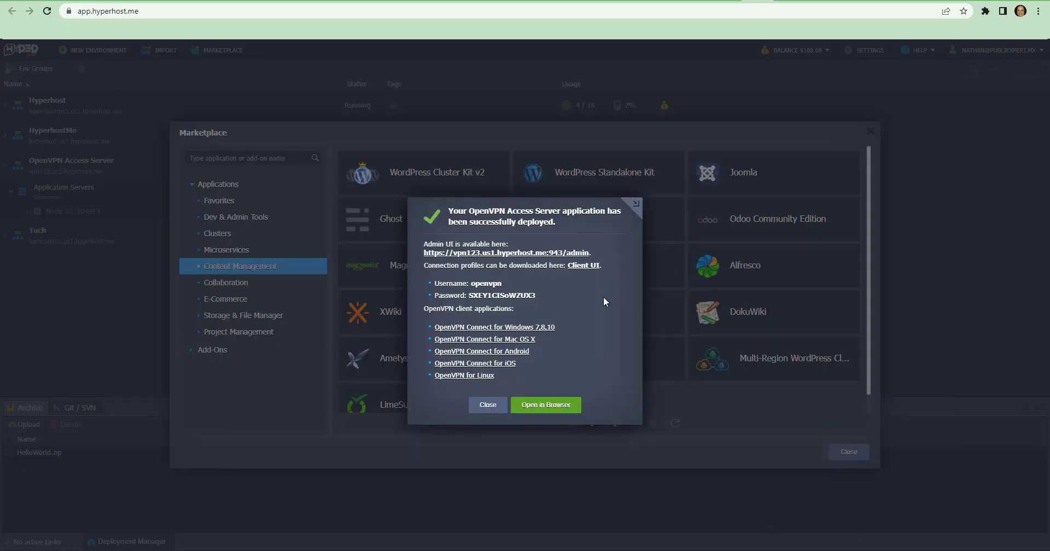
Follow the OpenVPN Connect for Windows 7,8,10 link in the deployment message and show the hidden system tray icons
click(475, 331)
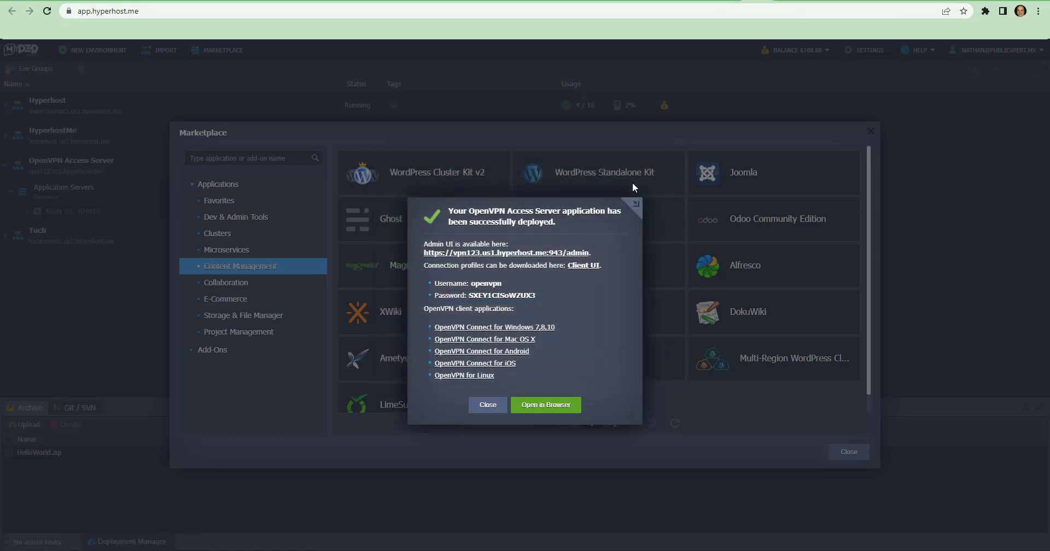
mouse_move(790, 550)
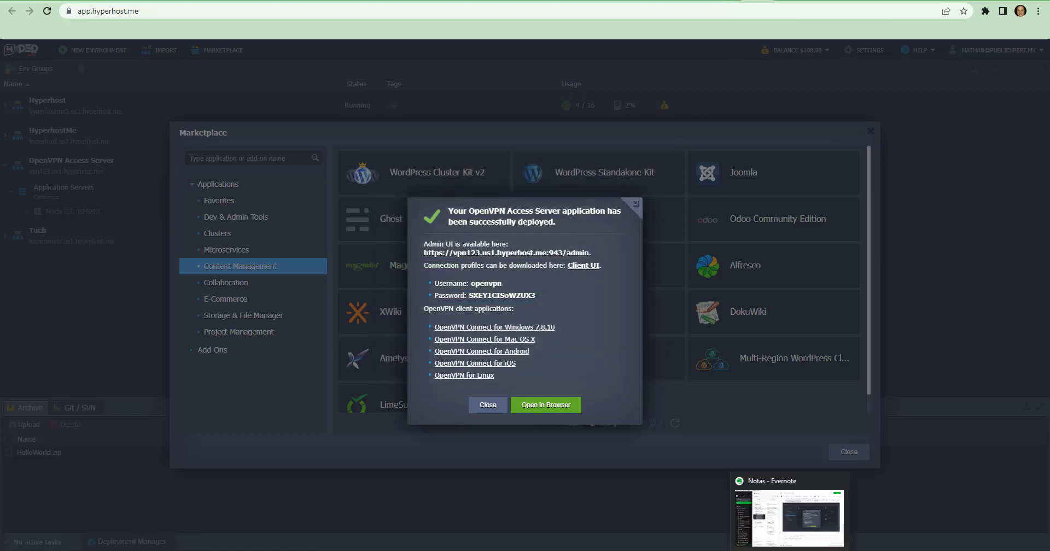
click(847, 550)
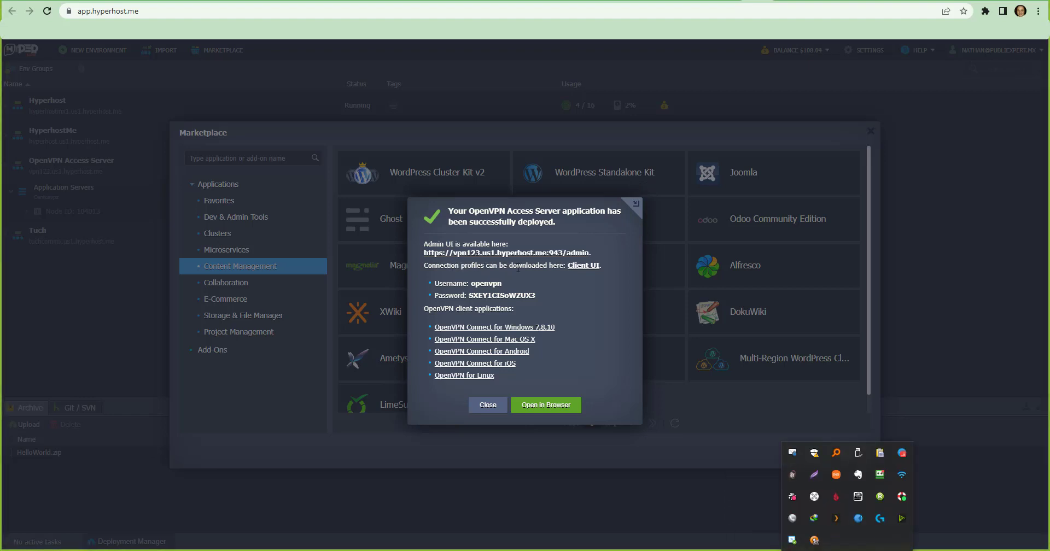
Open the Client UI from the deployment message and sign in as openvpn with the generated password
click(580, 269)
click(579, 267)
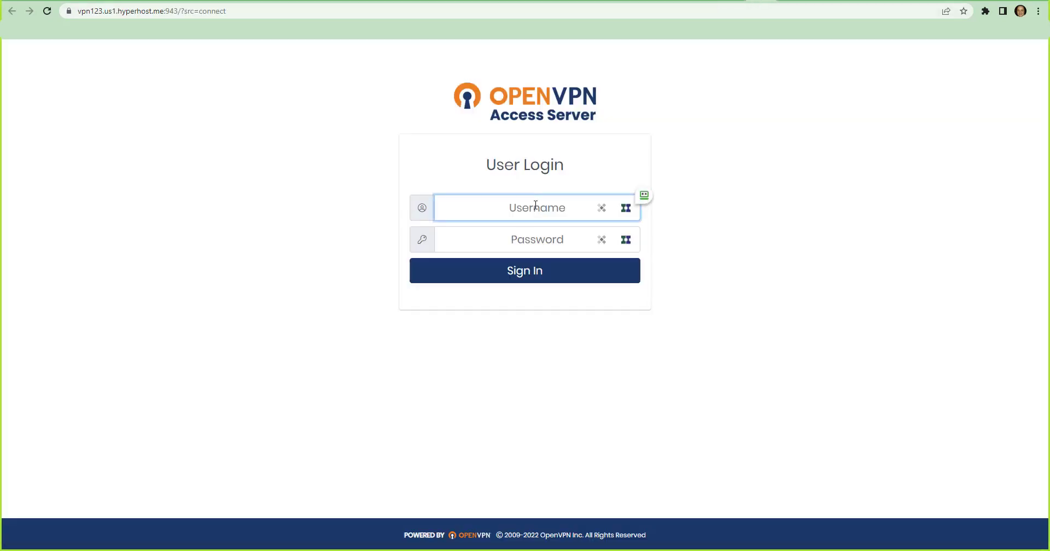
key(ctrl+v)
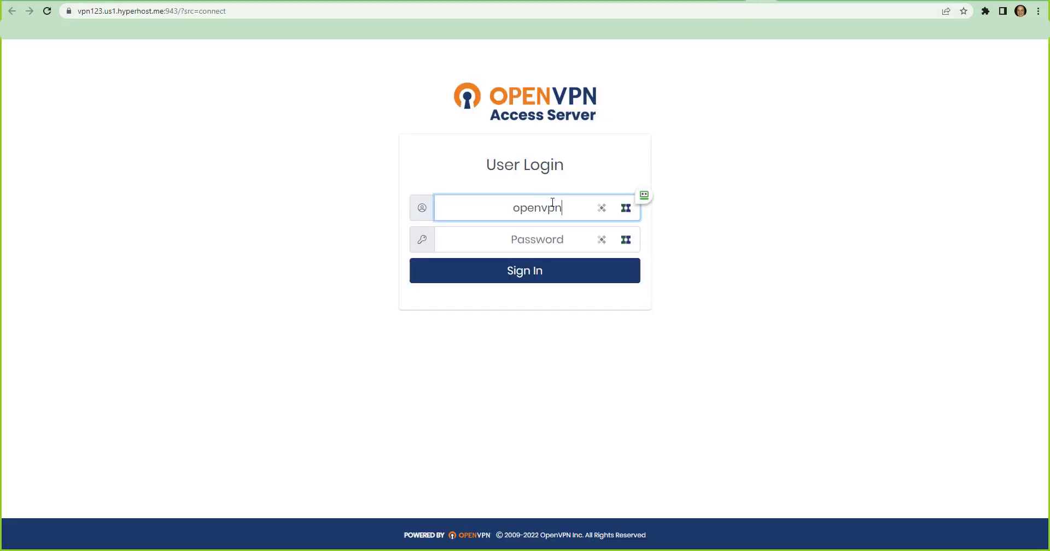
click(738, 1)
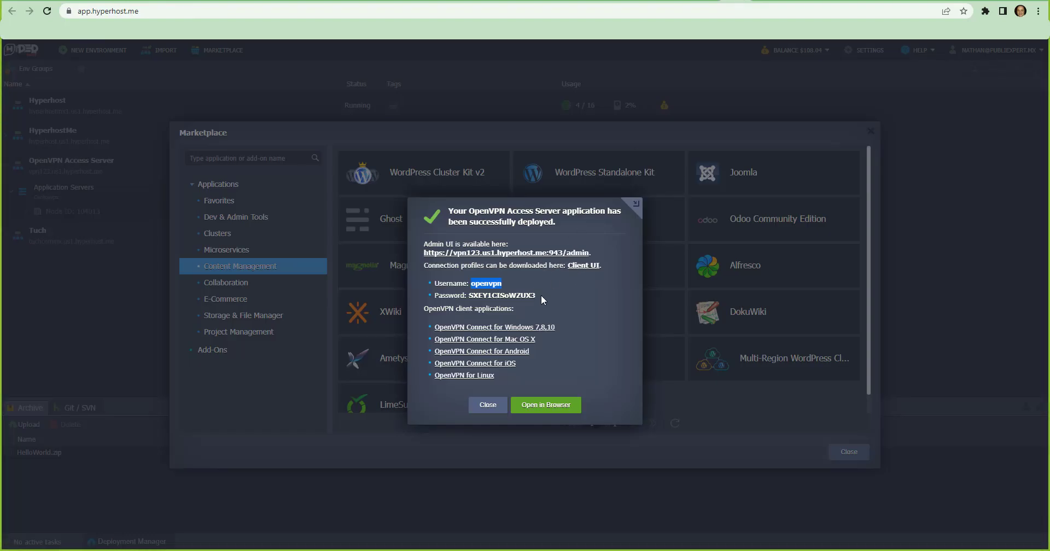
drag(539, 296, 473, 297)
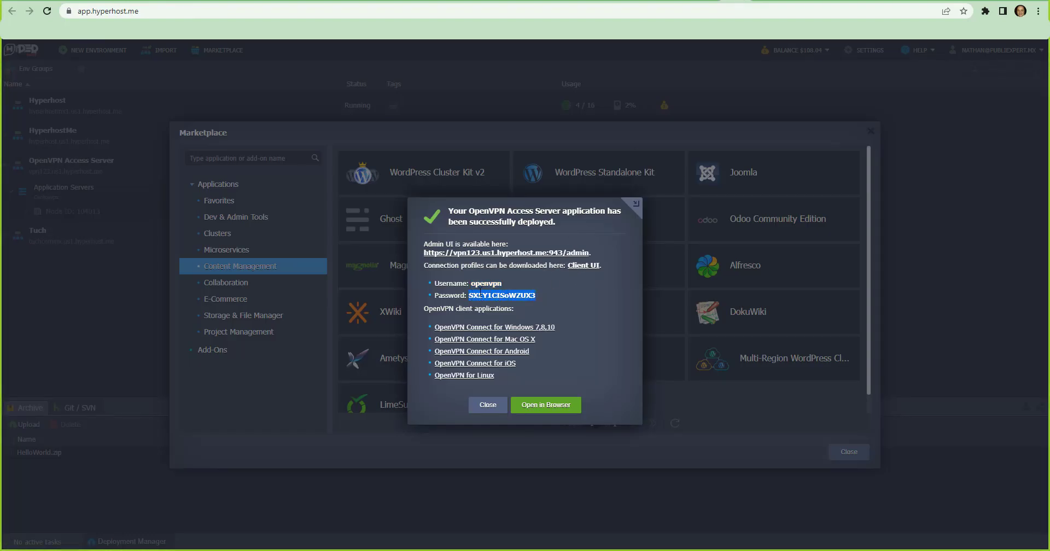
click(762, 1)
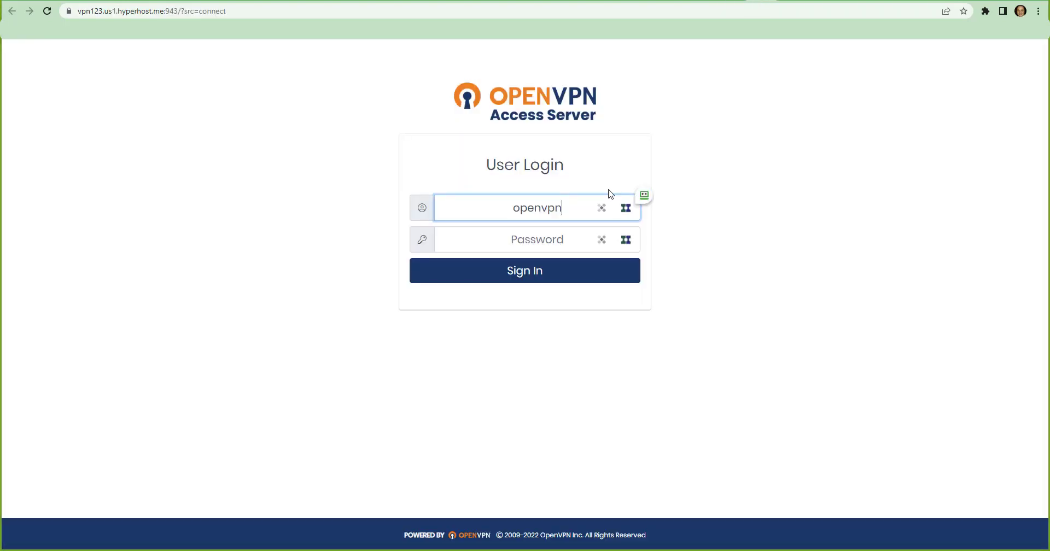
click(539, 239)
key(ctrl+v)
click(439, 283)
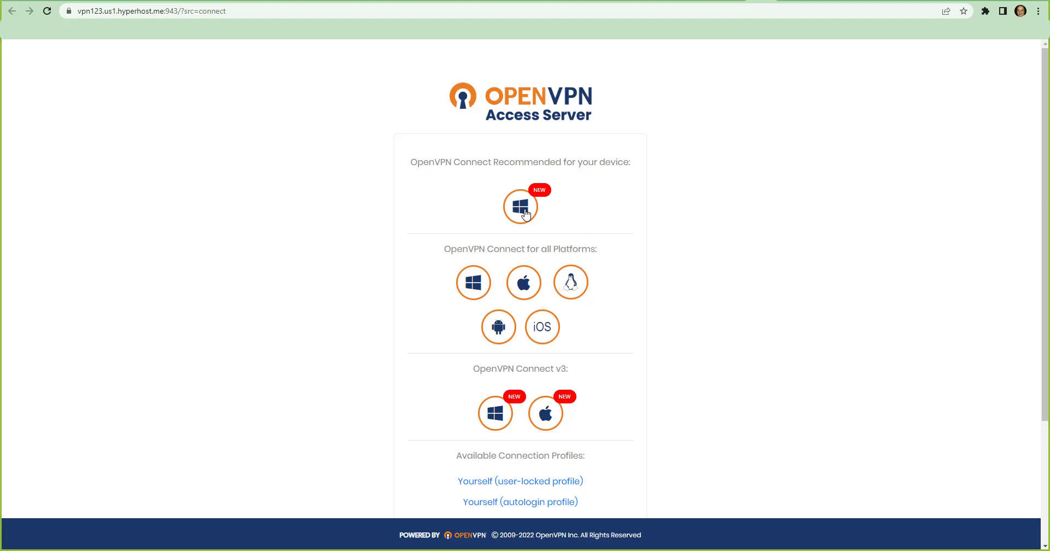
Download the recommended OpenVPN Connect for Windows, run its installer, accept the license terms and start the installation
click(523, 211)
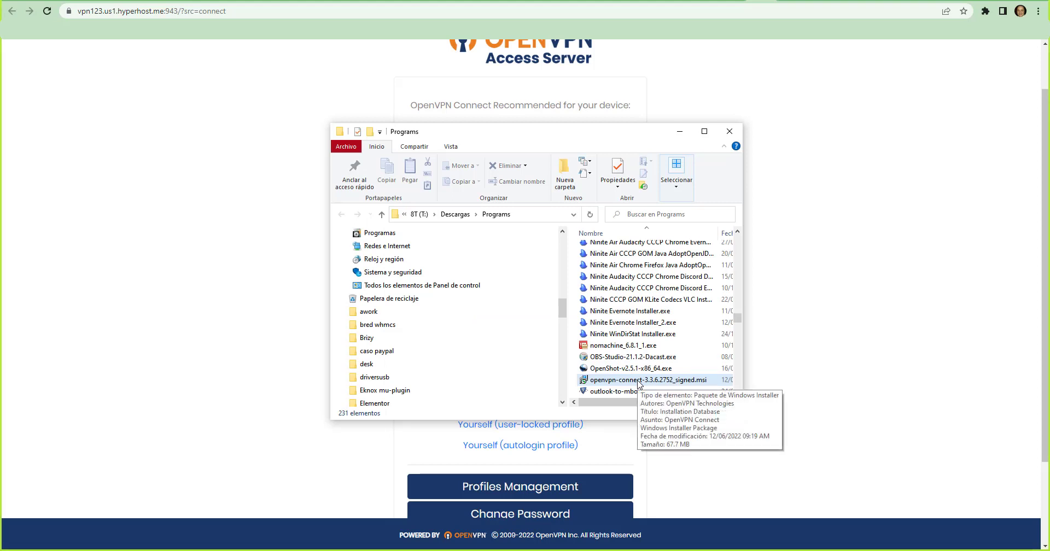
double_click(636, 381)
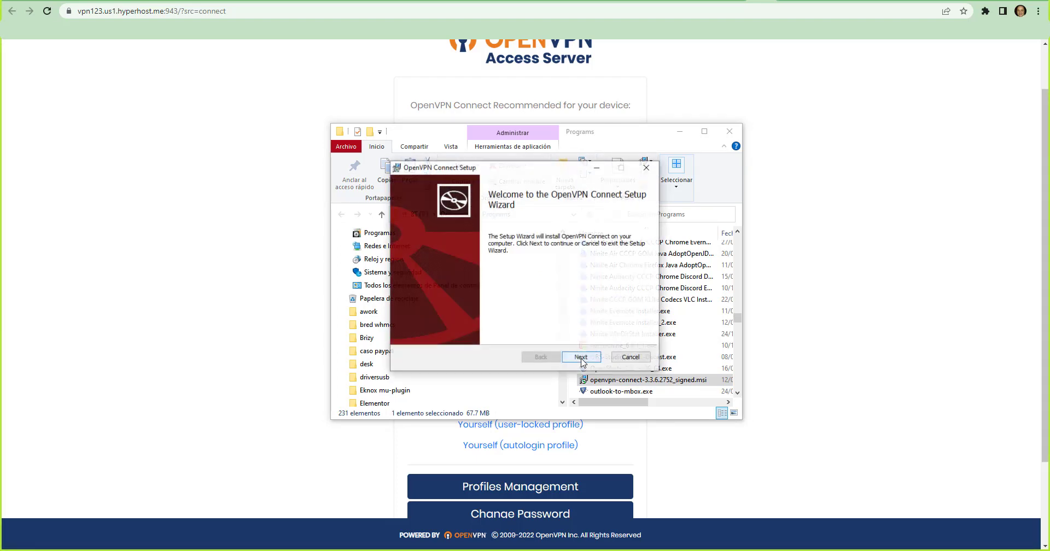
click(582, 359)
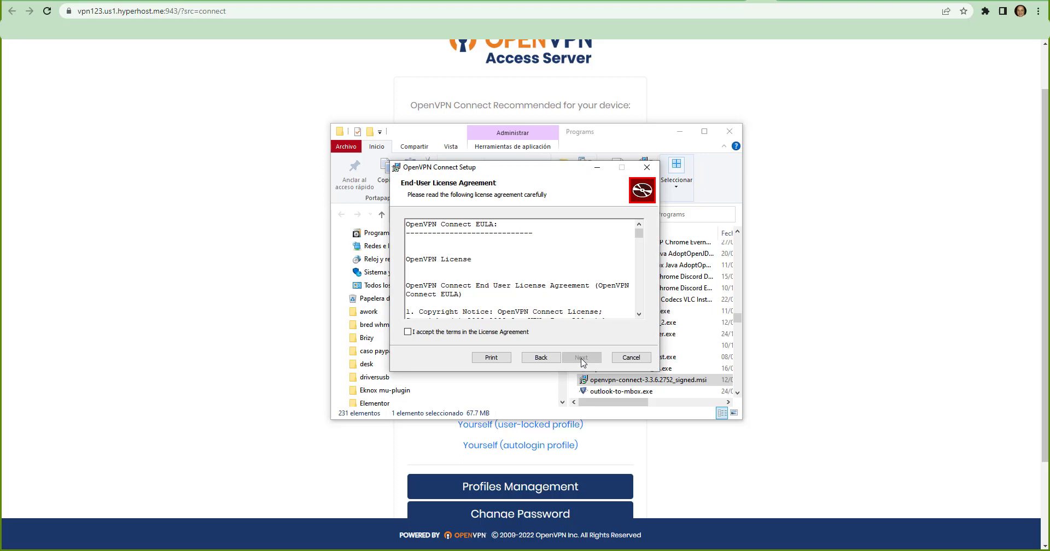
click(514, 333)
click(581, 358)
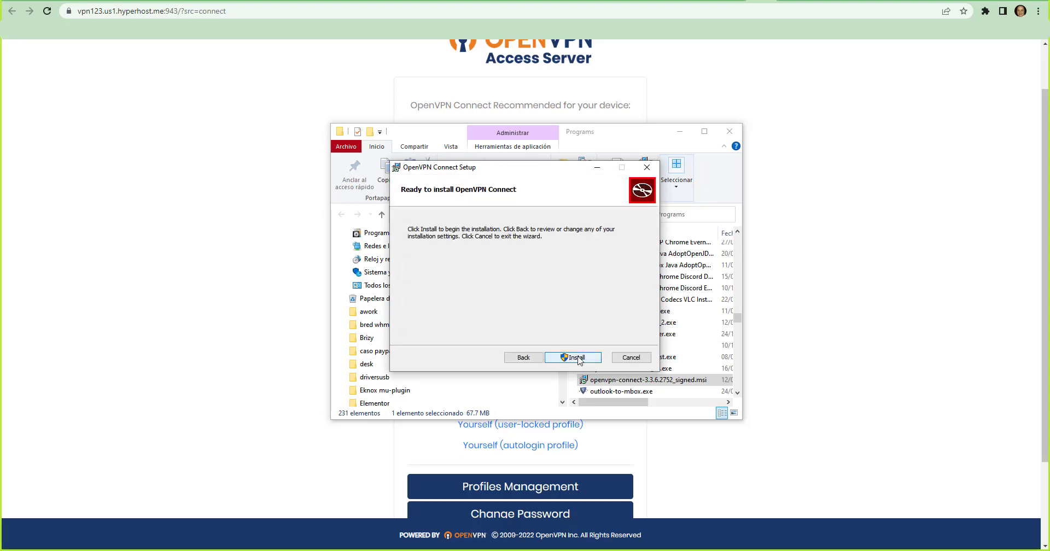
click(574, 357)
click(730, 133)
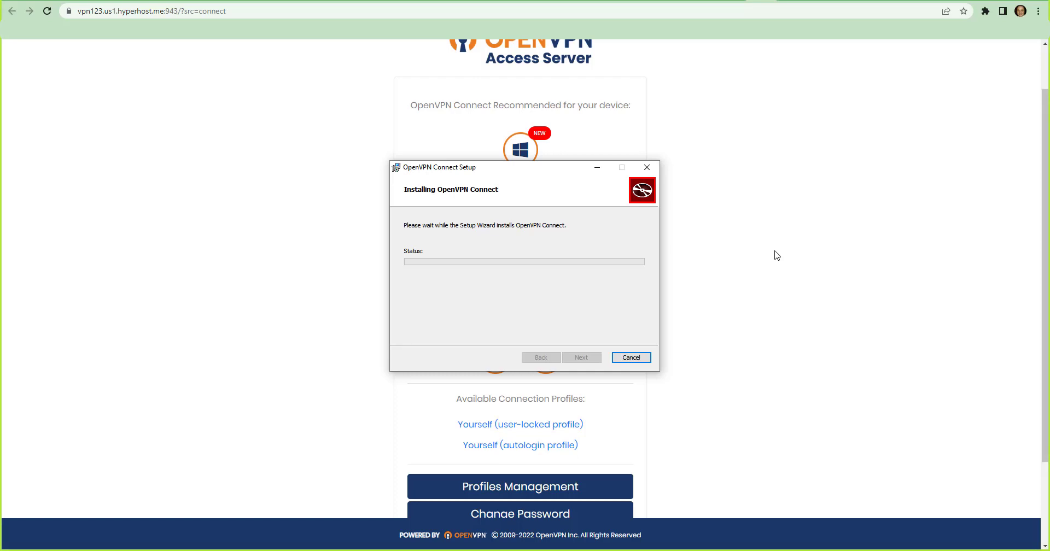
Download the user-locked profile as profile-44.ovpn and the autologin profile as profile-45.ovpn
click(571, 430)
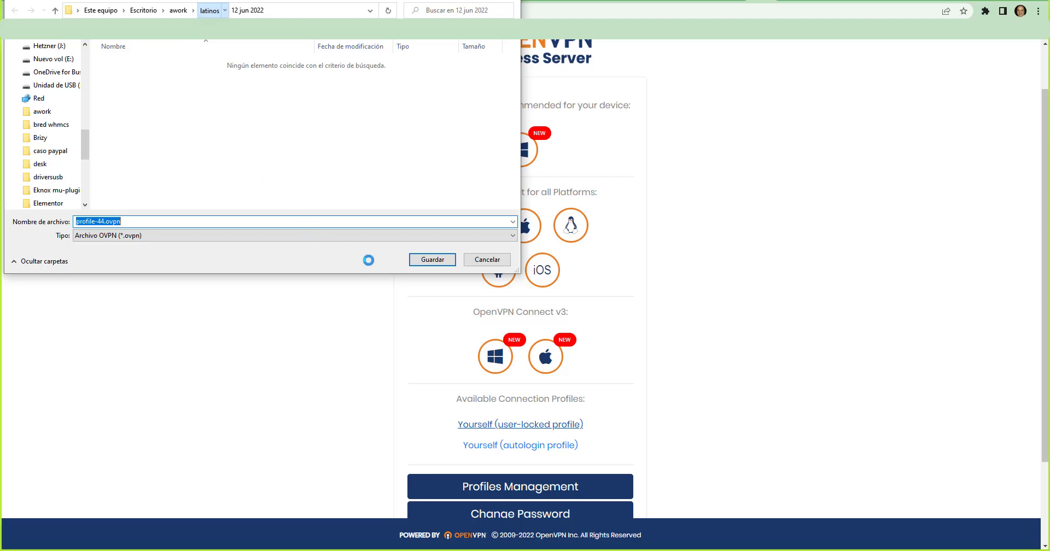
click(425, 260)
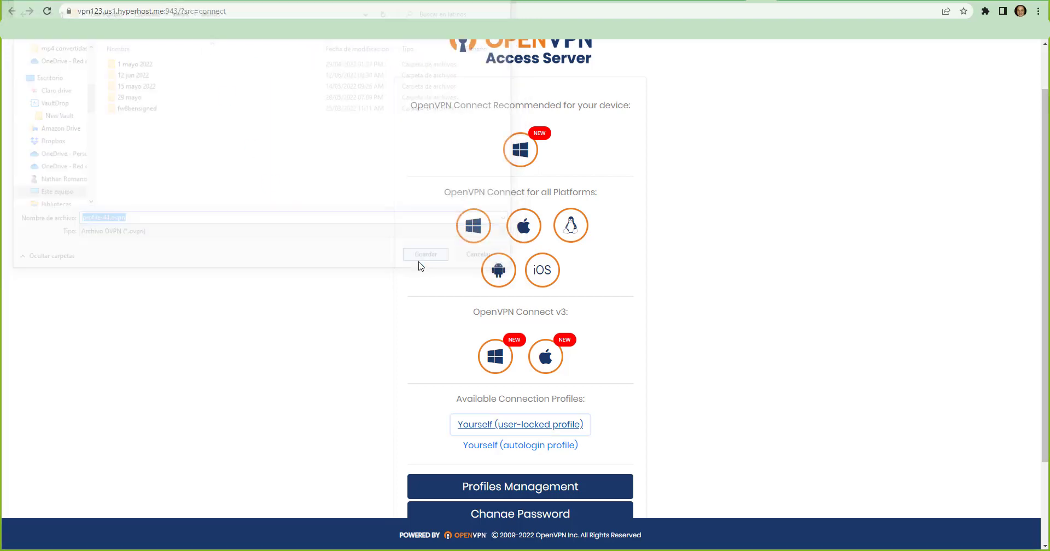
click(515, 449)
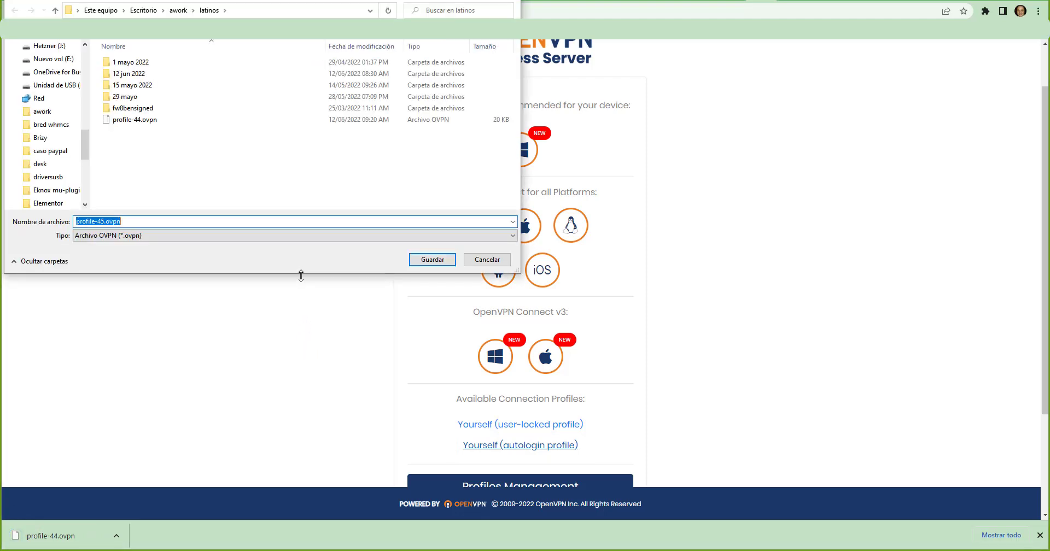
click(429, 261)
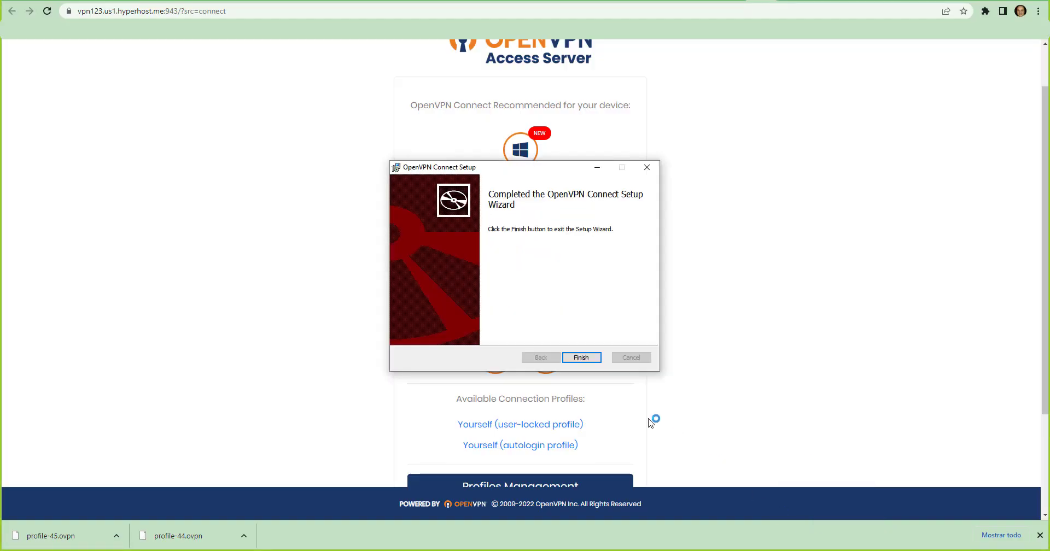
Finish the OpenVPN Connect setup, go through its introduction, agree to the data collection policy and dismiss the updates notice
click(582, 357)
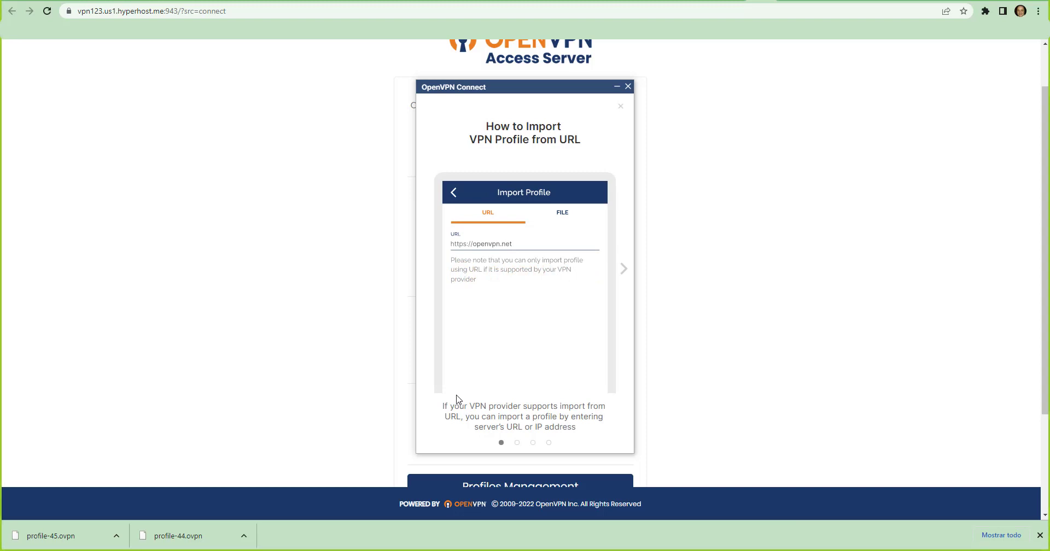
click(624, 276)
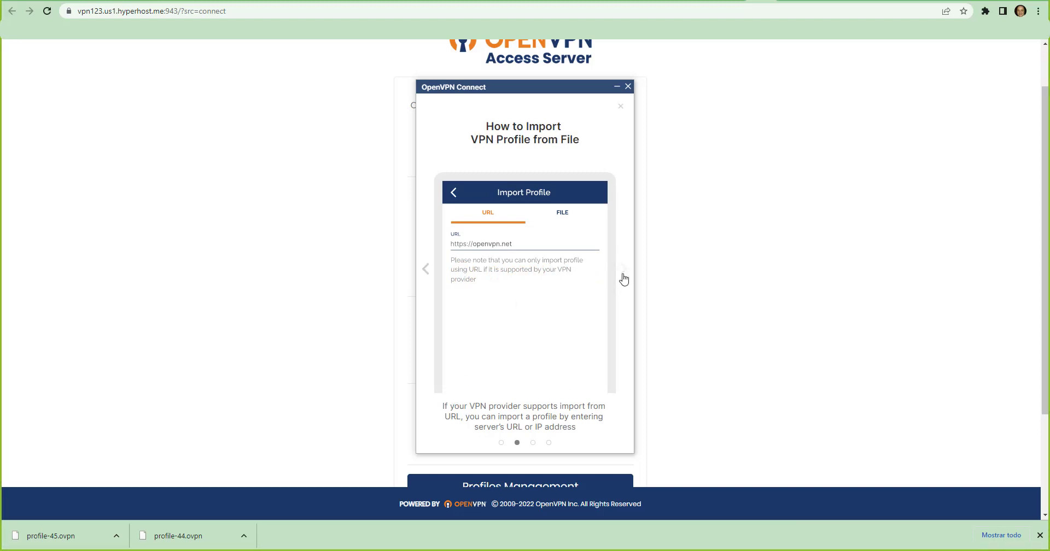
click(624, 277)
click(624, 276)
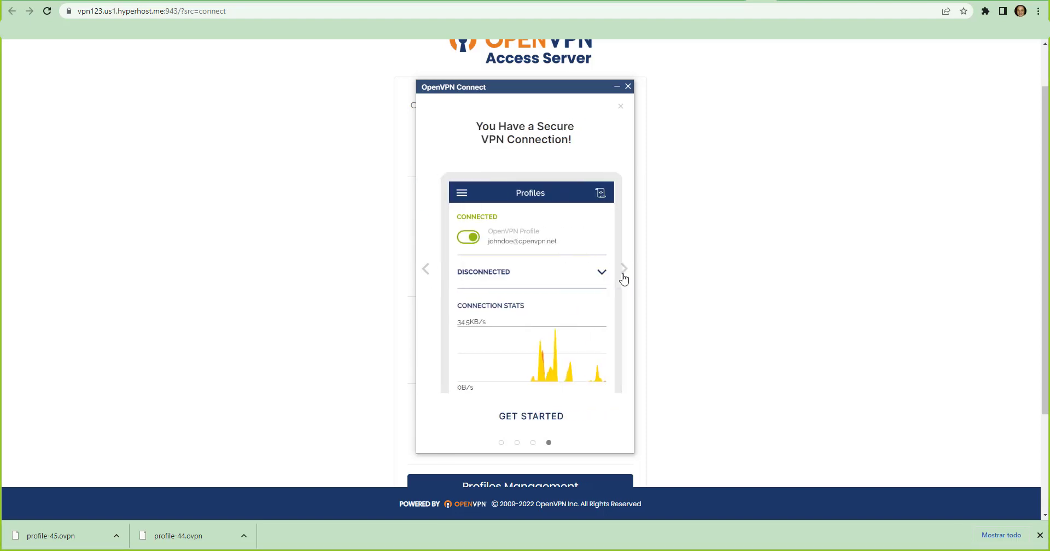
click(623, 276)
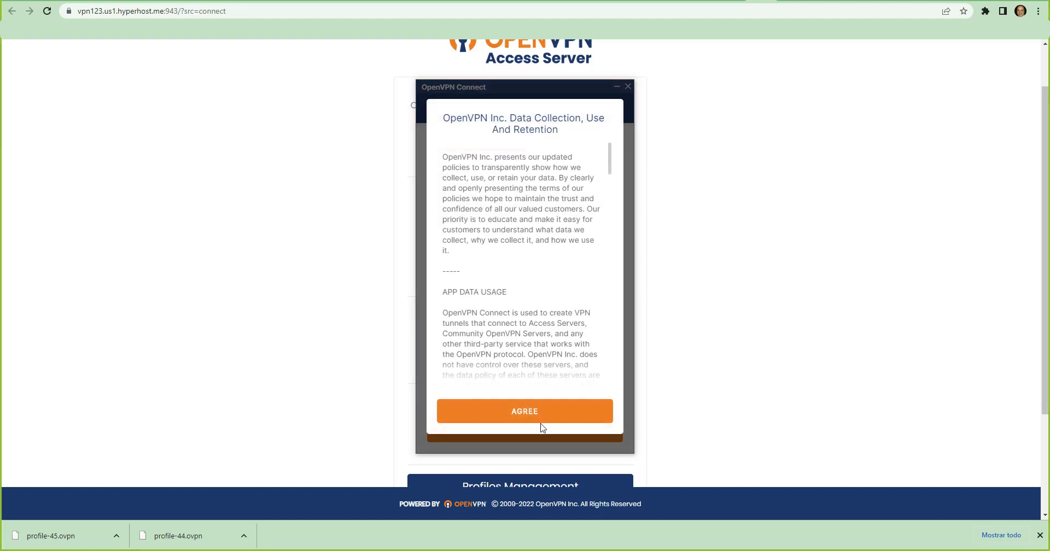
click(537, 418)
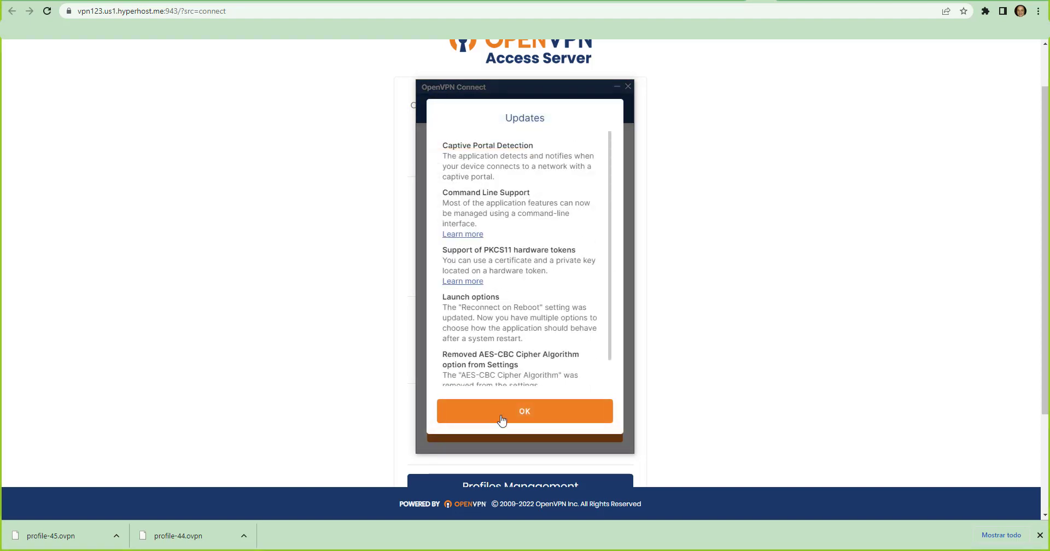
click(501, 421)
Import profile-45.ovpn from file into OpenVPN Connect and connect with it
click(578, 137)
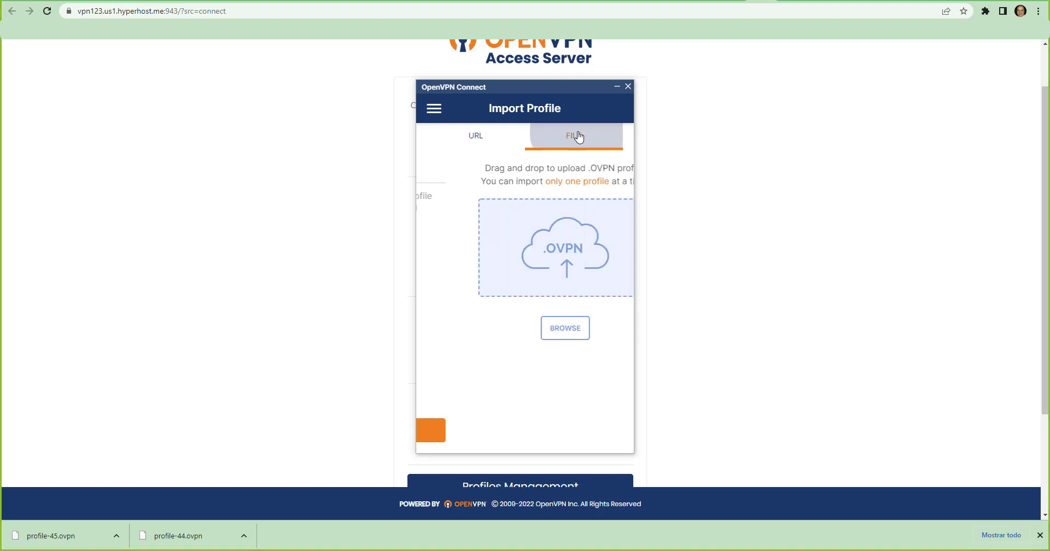
drag(51, 536, 514, 242)
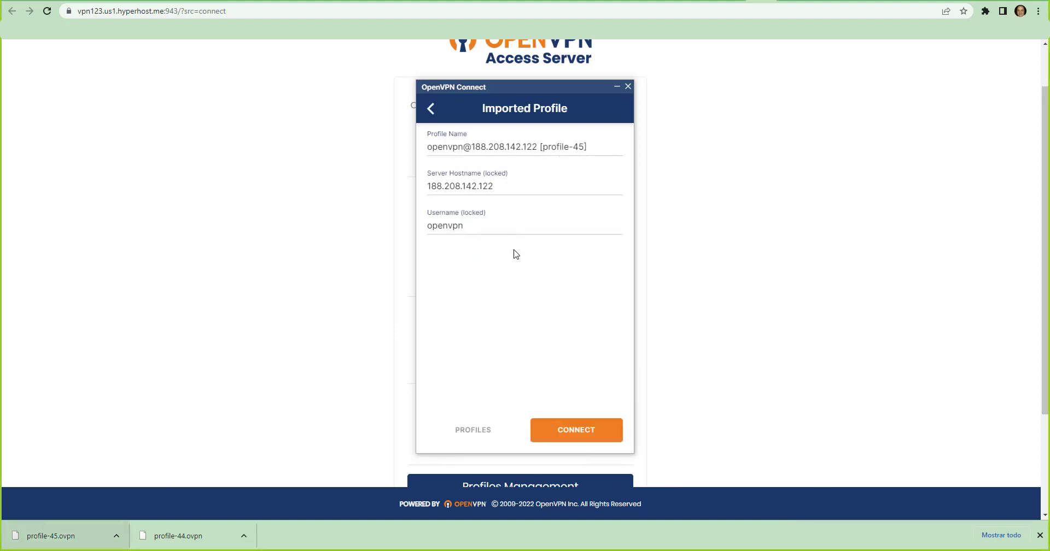
click(561, 439)
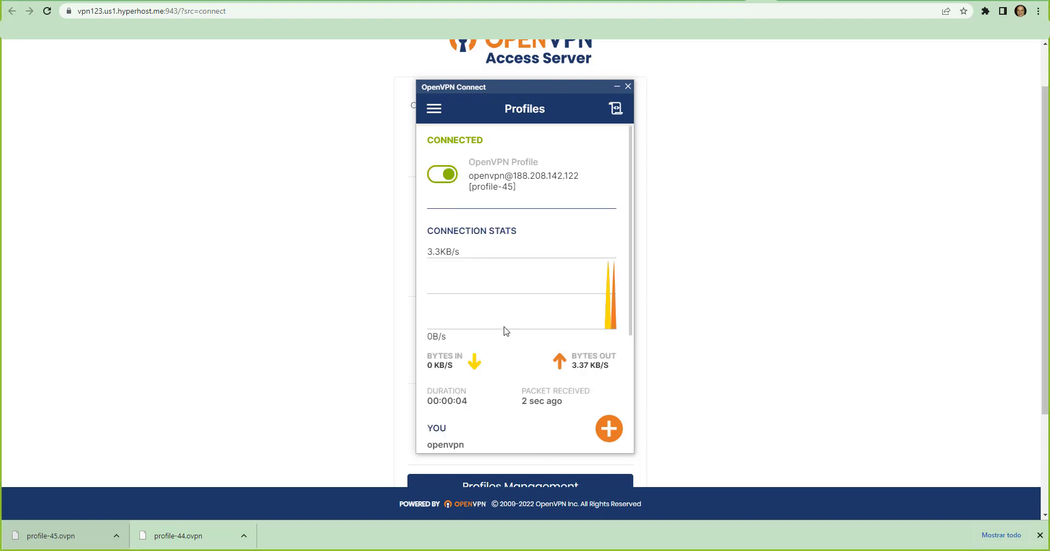
Open whatismyip.com in a new browser tab to check the public IP address
click(924, 1)
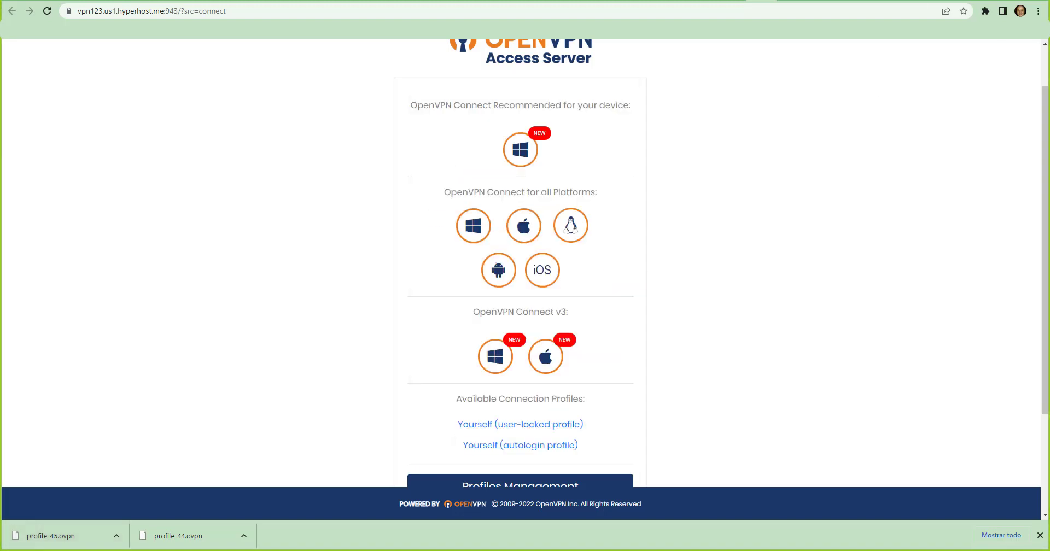
key(ctrl+t)
text(wha)
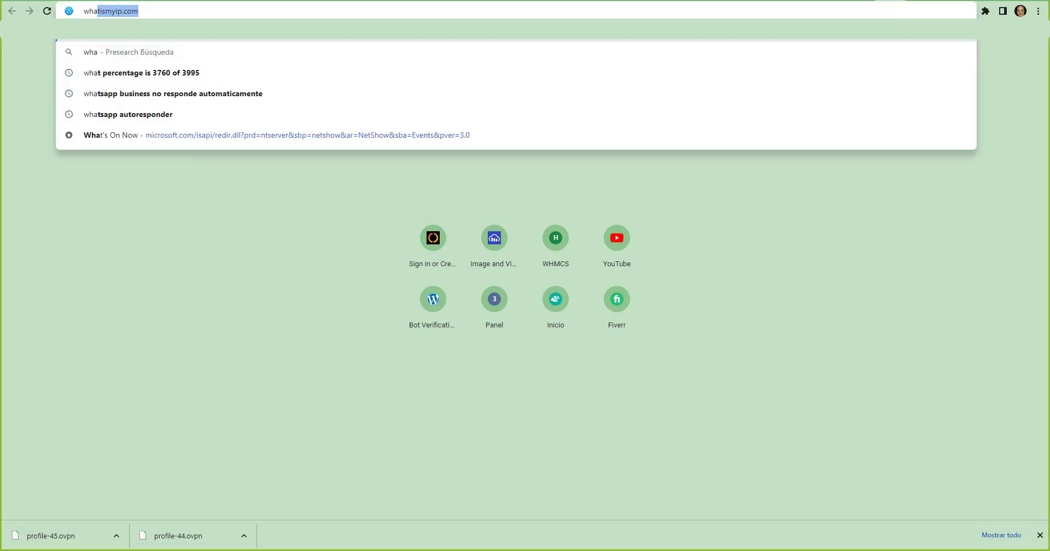
text(tismyip.com)
key(Return)
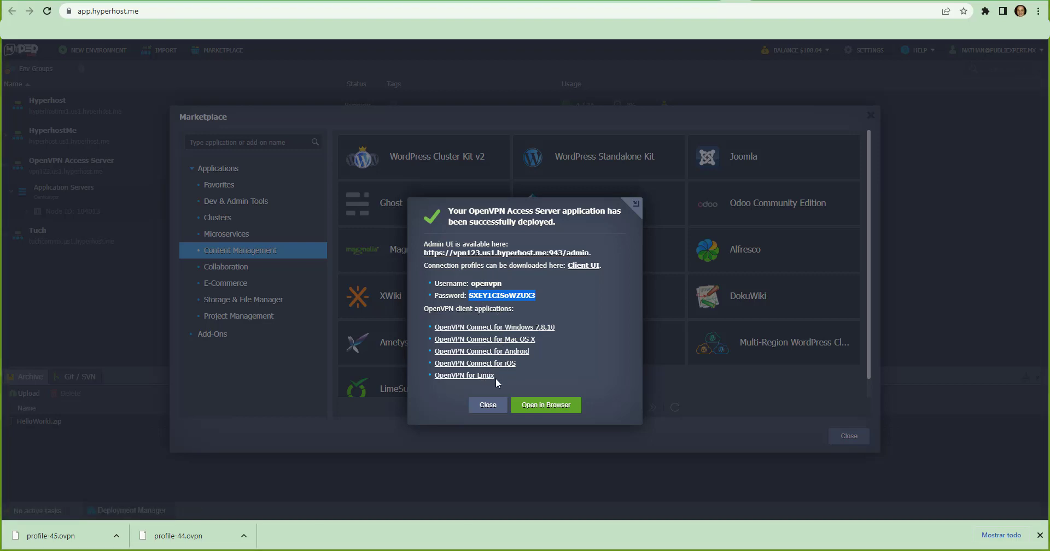
Close Hyperhost's deployment message and Marketplace, and open the topology settings of the OpenVPN Access Server environment
click(488, 405)
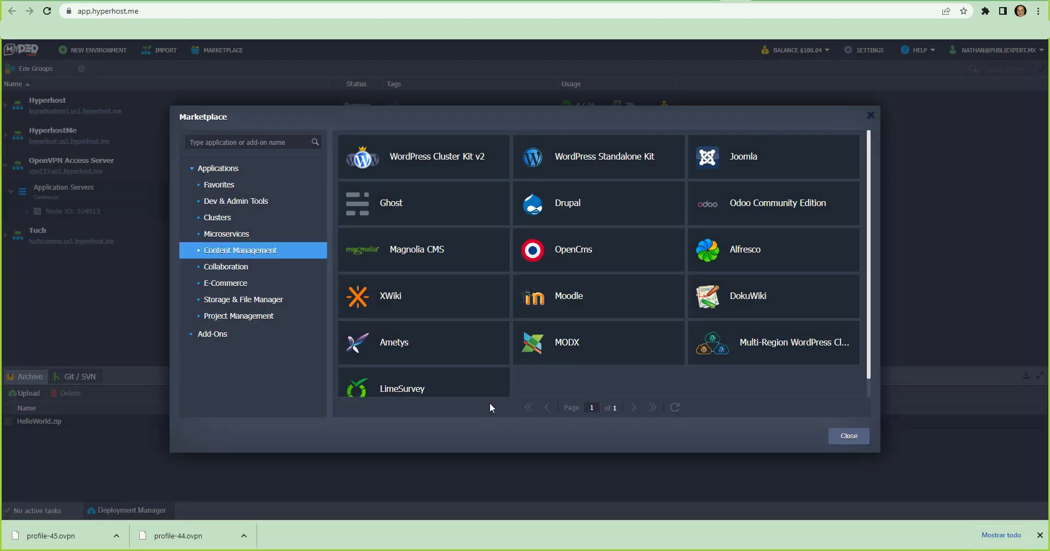
click(870, 116)
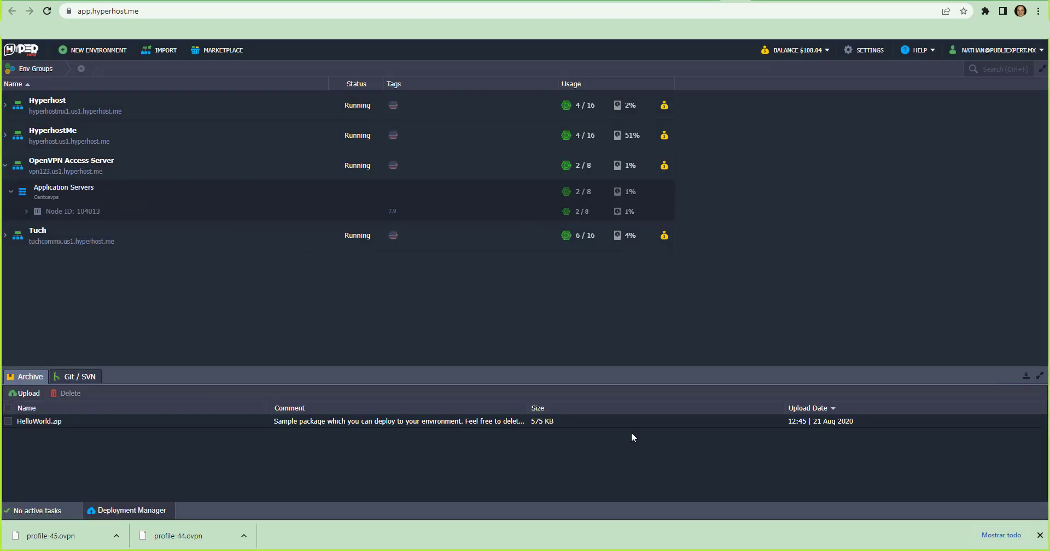
mouse_move(220, 169)
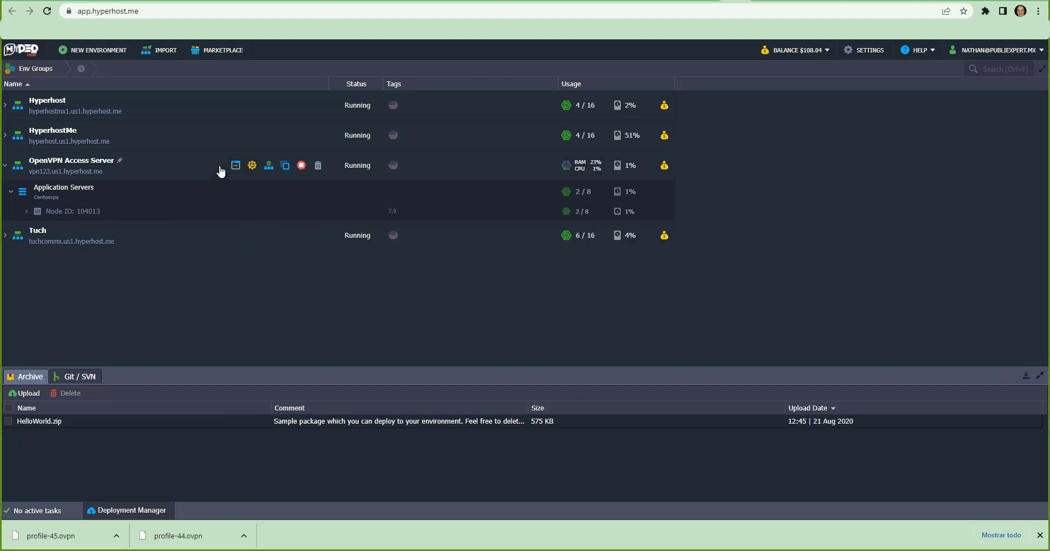
click(271, 169)
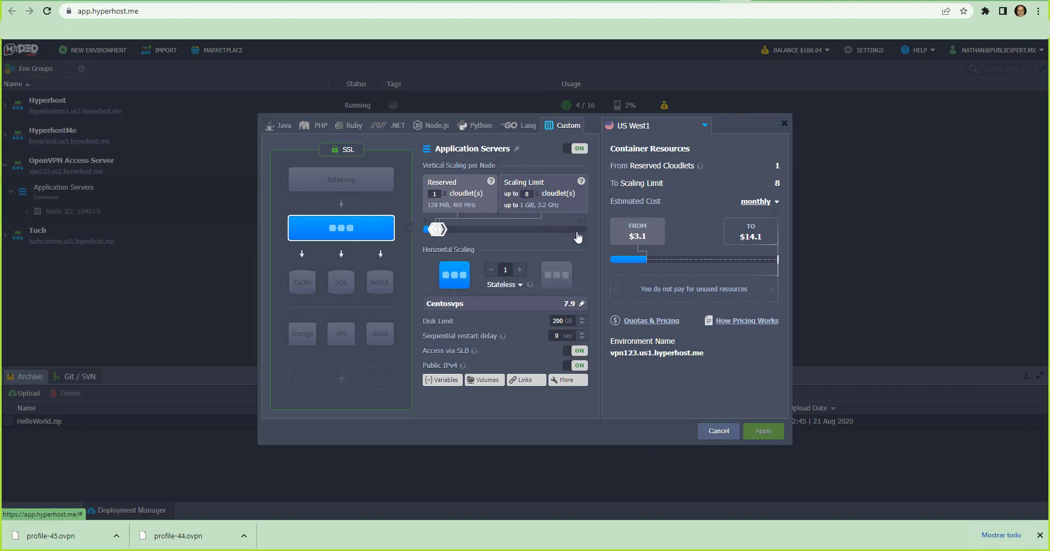
Set the Application Servers' scaling limit to 2 cloudlets
mouse_move(627, 240)
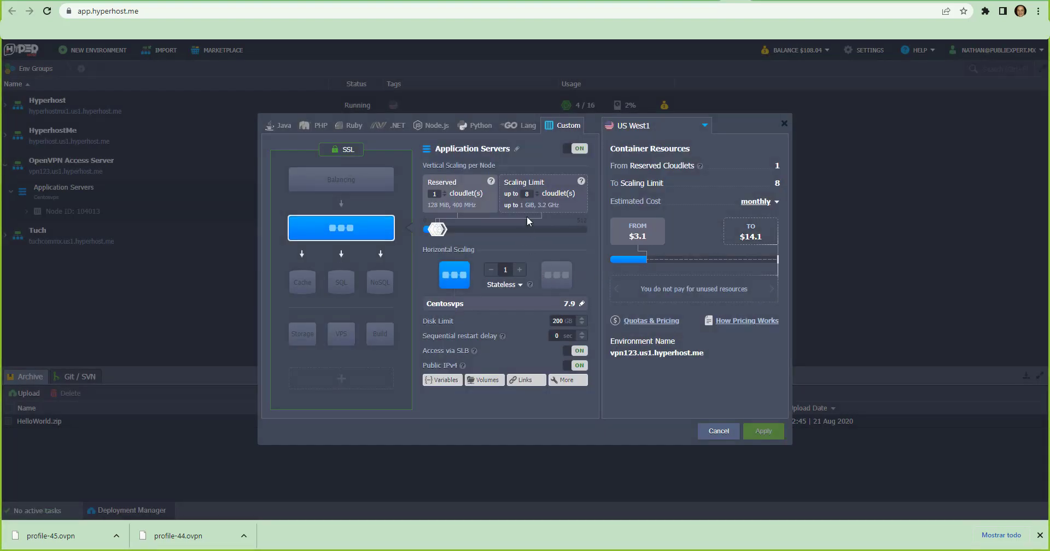
click(537, 195)
click(537, 196)
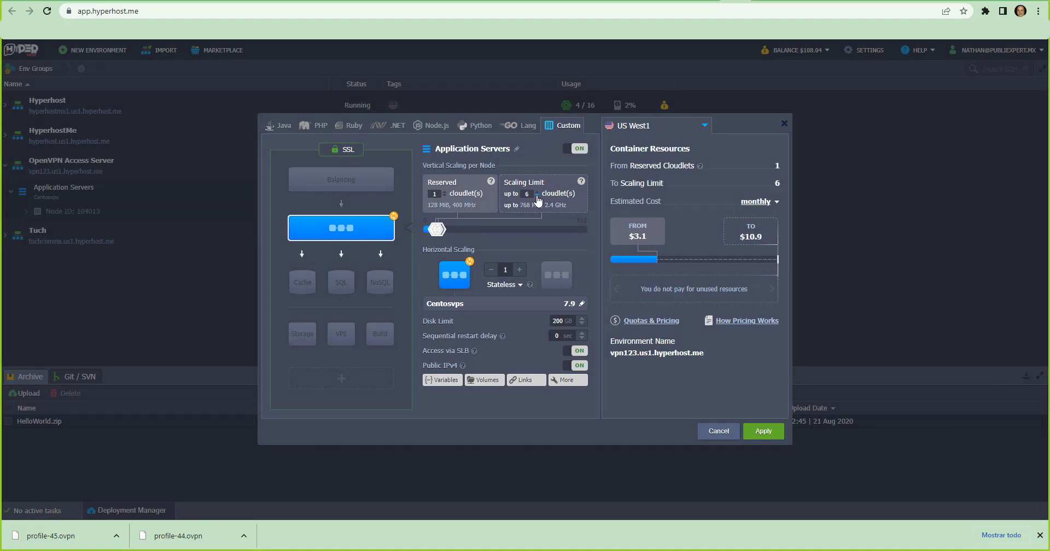
click(538, 196)
click(537, 196)
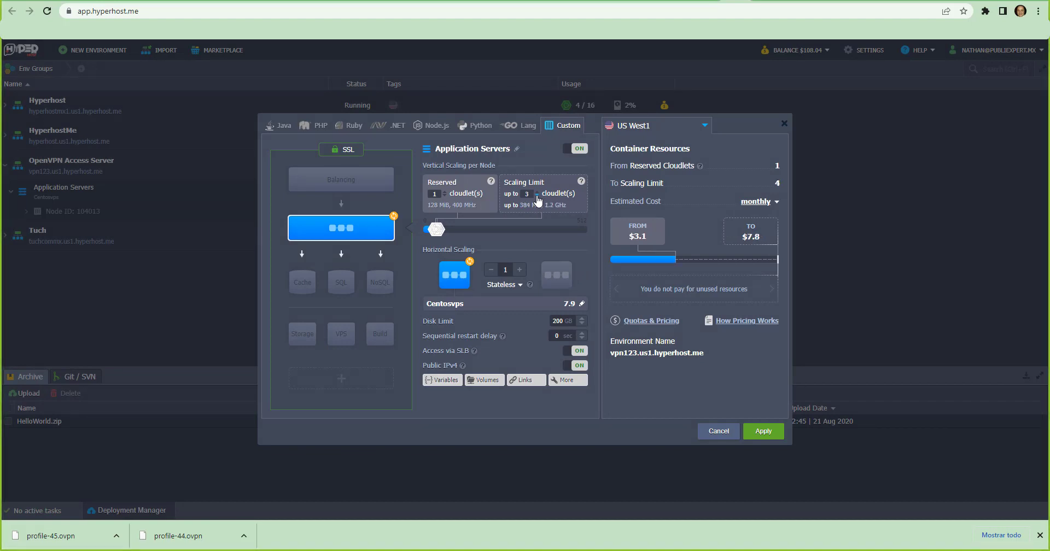
click(537, 195)
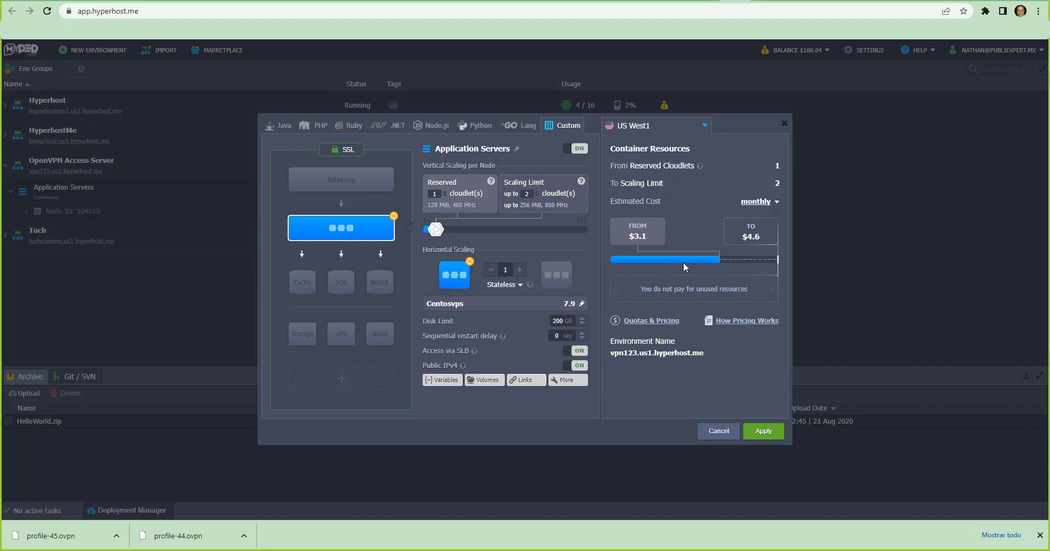
Review the RAM/CPU and traffic prices for US West1 under Quotas & Pricing
mouse_move(761, 237)
click(654, 322)
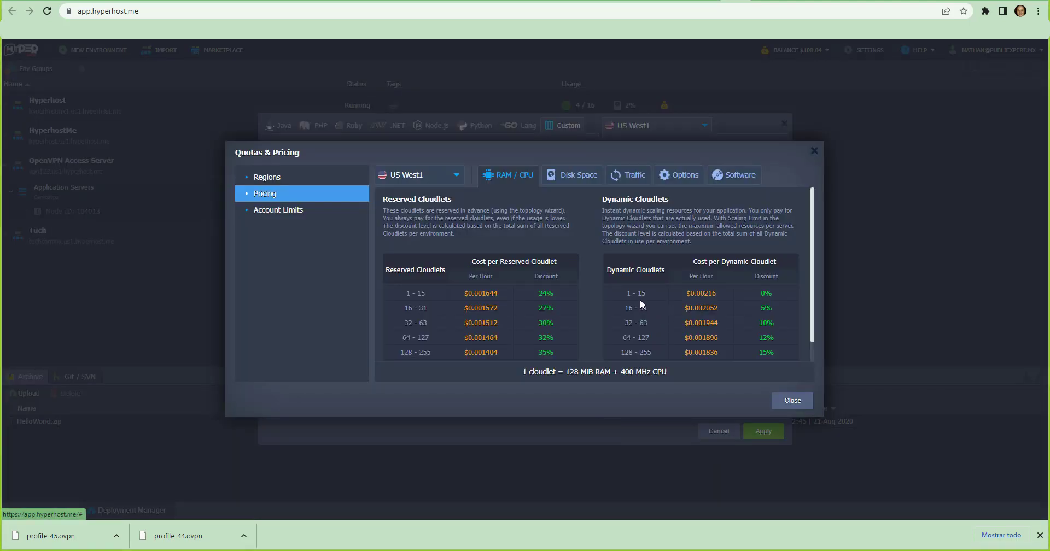
click(626, 181)
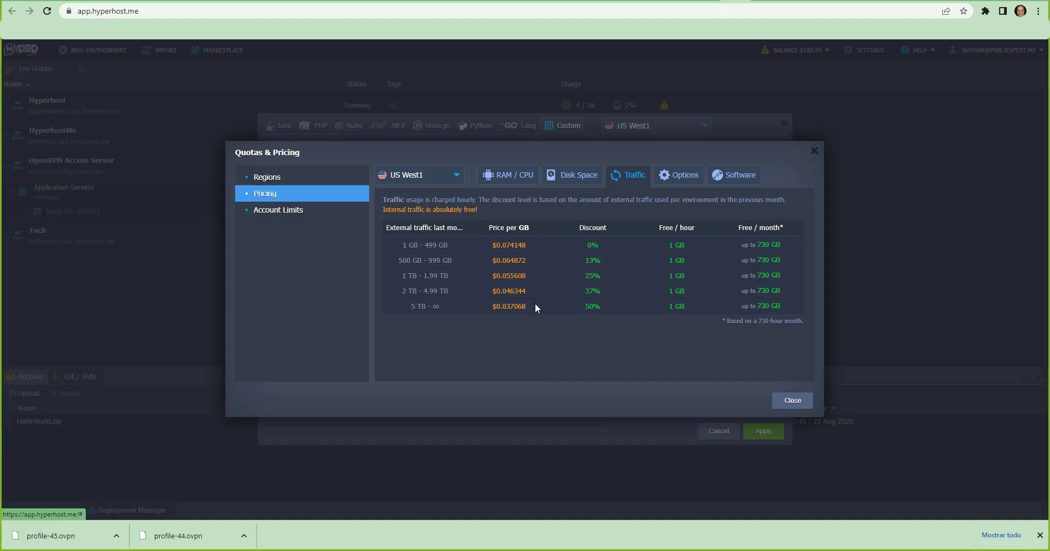
key(Escape)
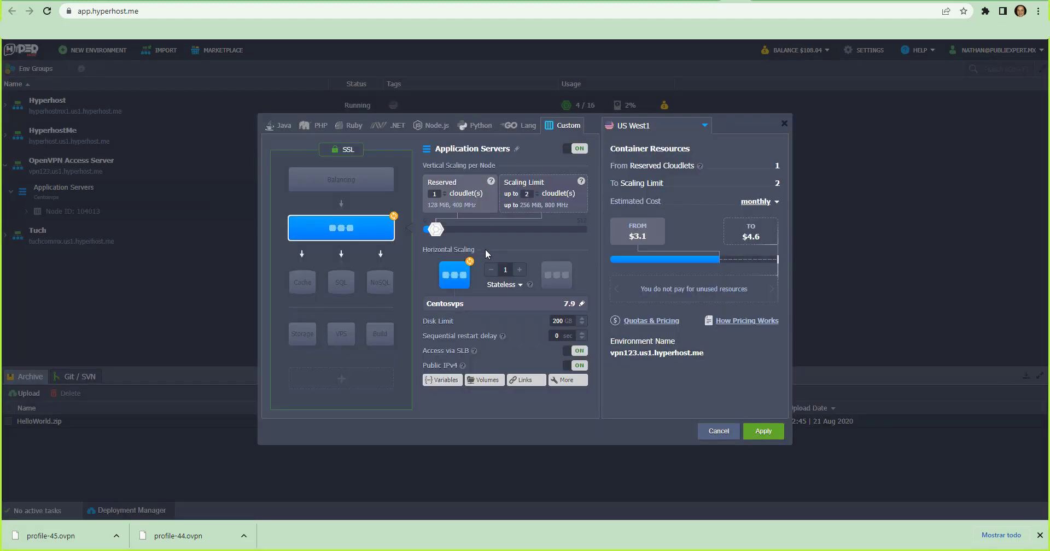
Apply the topology change, accept the node restart, and check the OpenVPN Access Server environment's resource usage
click(762, 434)
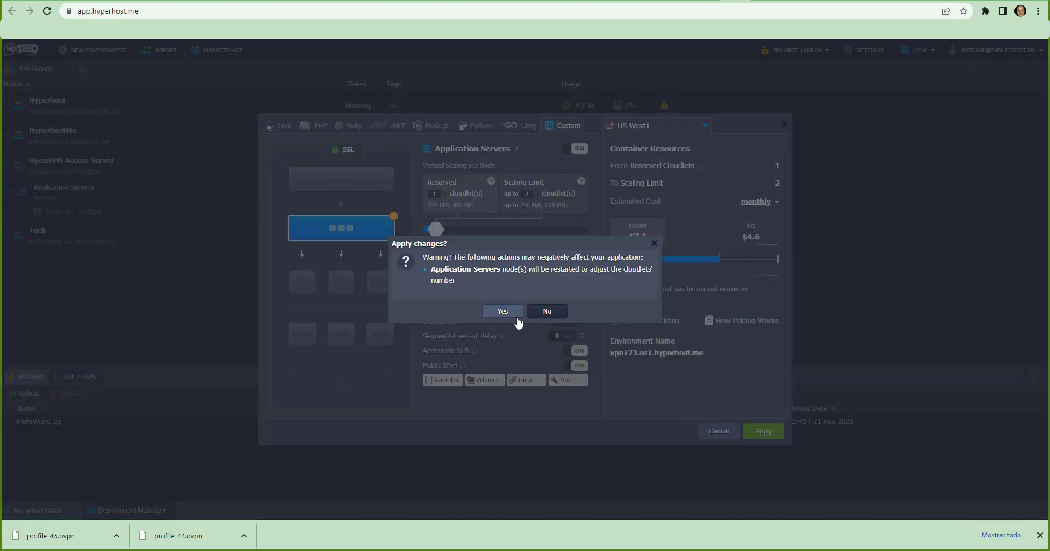
click(502, 311)
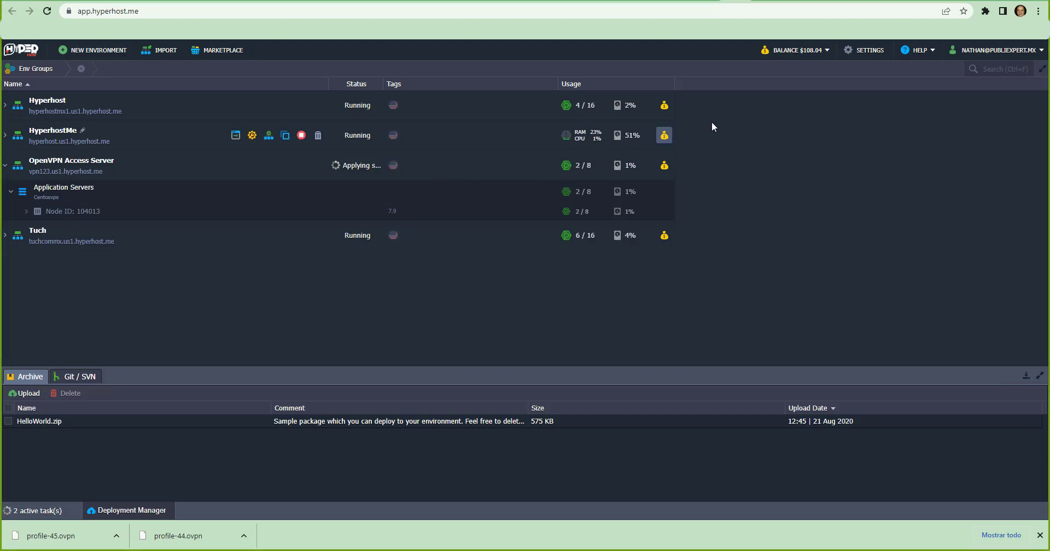
click(798, 52)
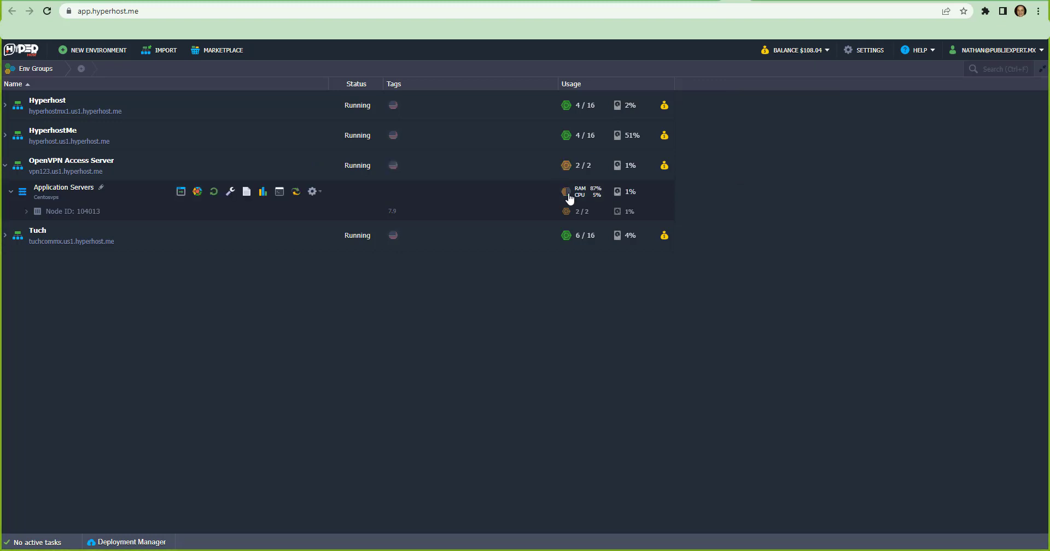
mouse_move(566, 192)
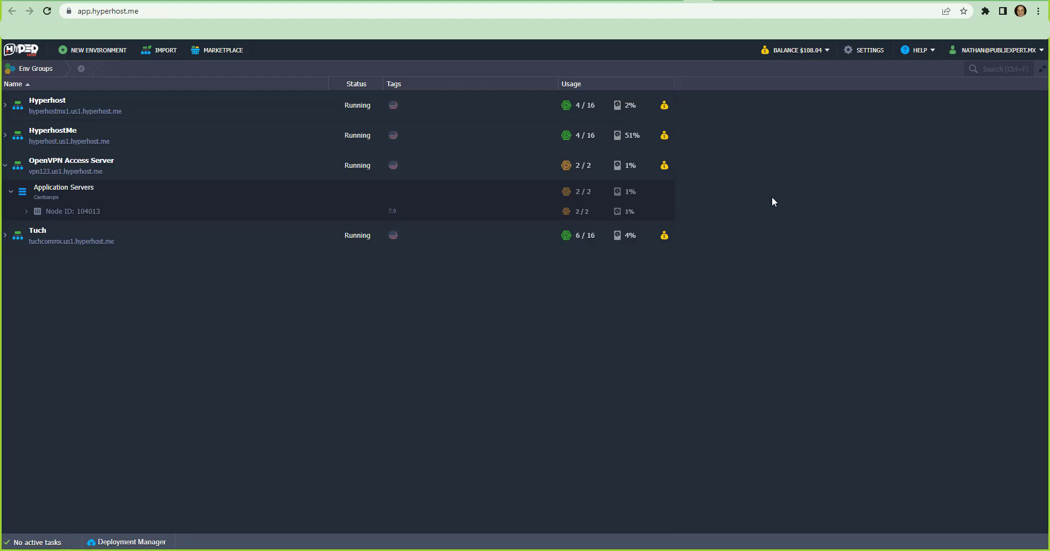
mouse_move(596, 185)
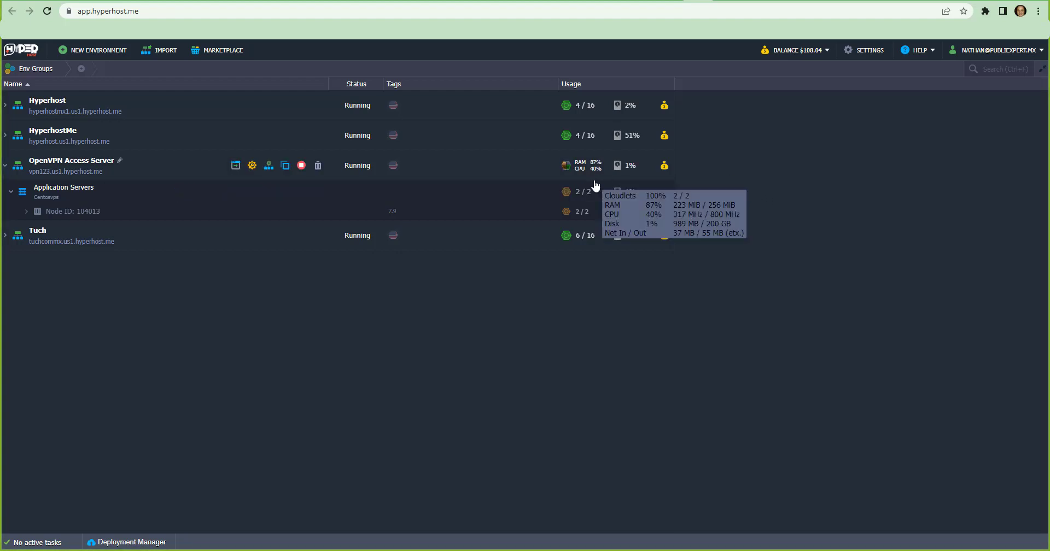
Start a new custom environment and choose Ubuntu as its VPS image
click(113, 54)
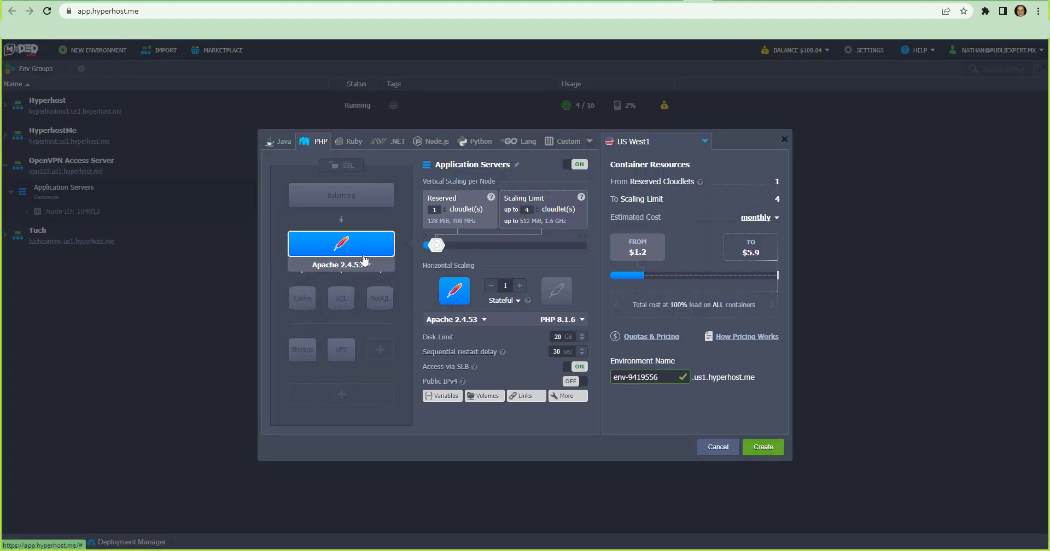
click(552, 143)
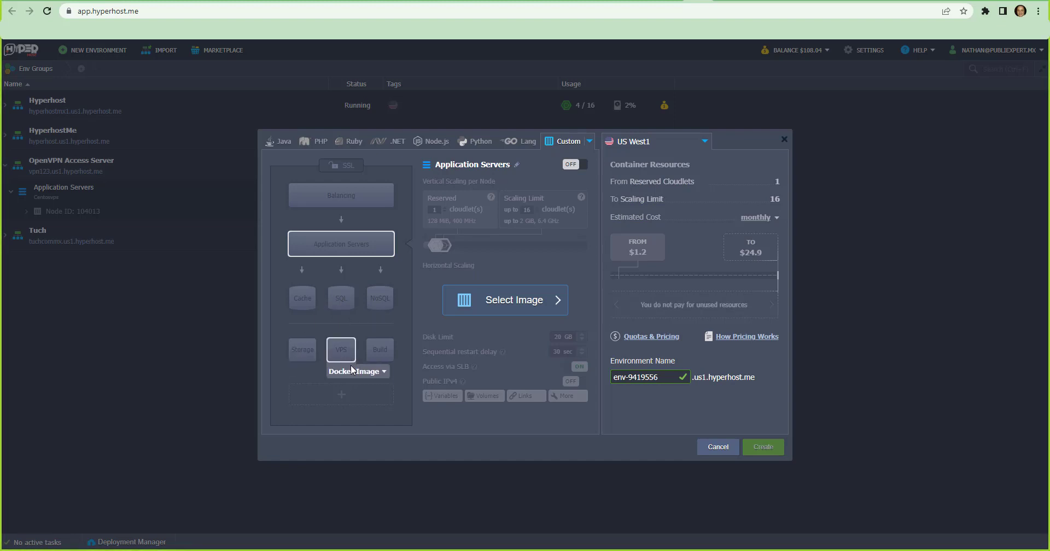
click(383, 373)
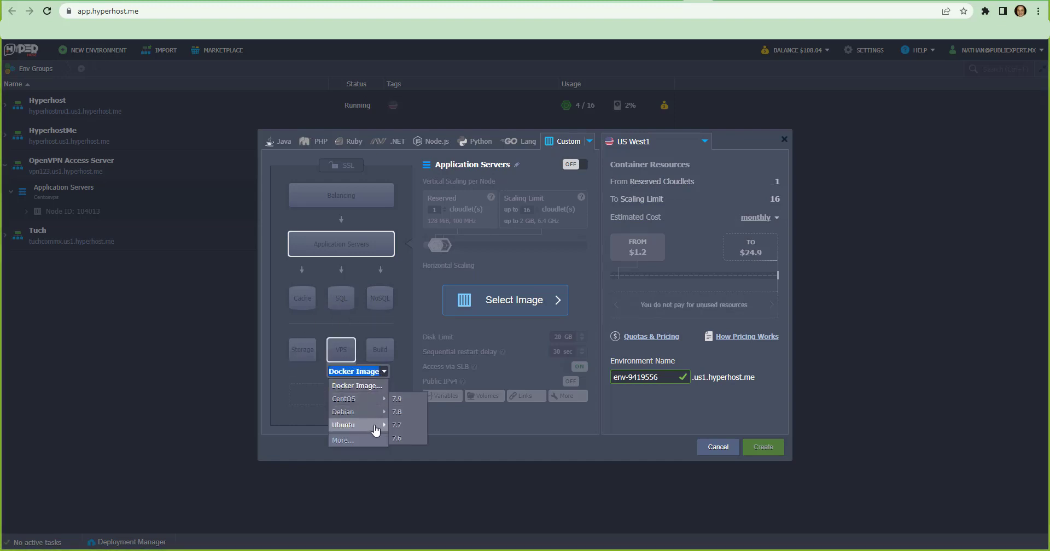
click(399, 426)
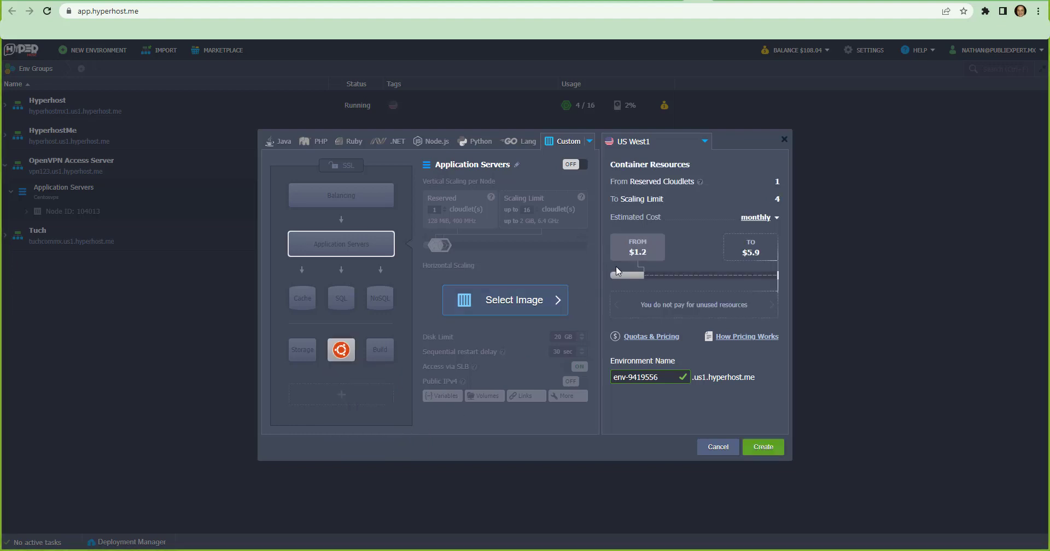
mouse_move(612, 268)
drag(664, 383, 587, 386)
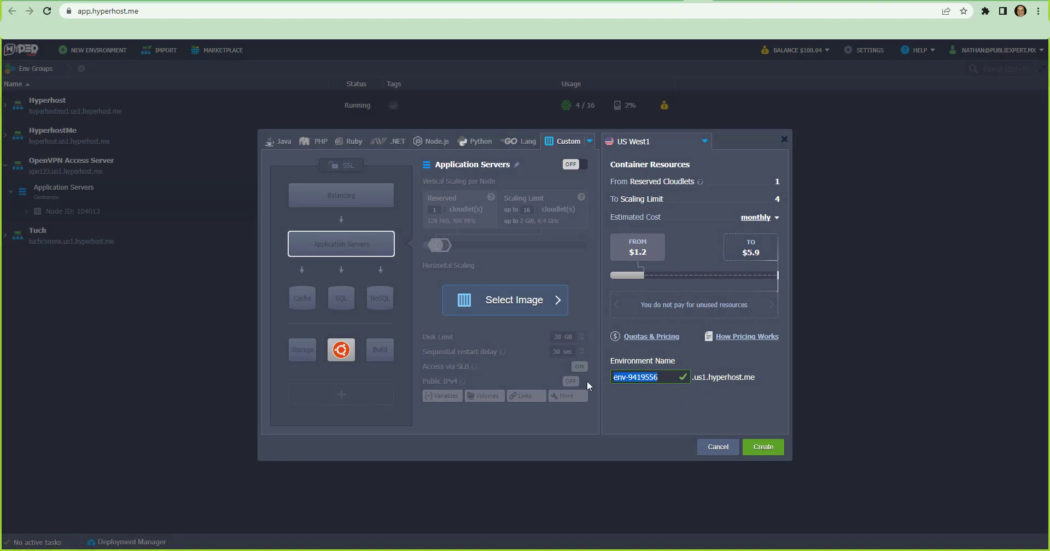
text(vpn123)
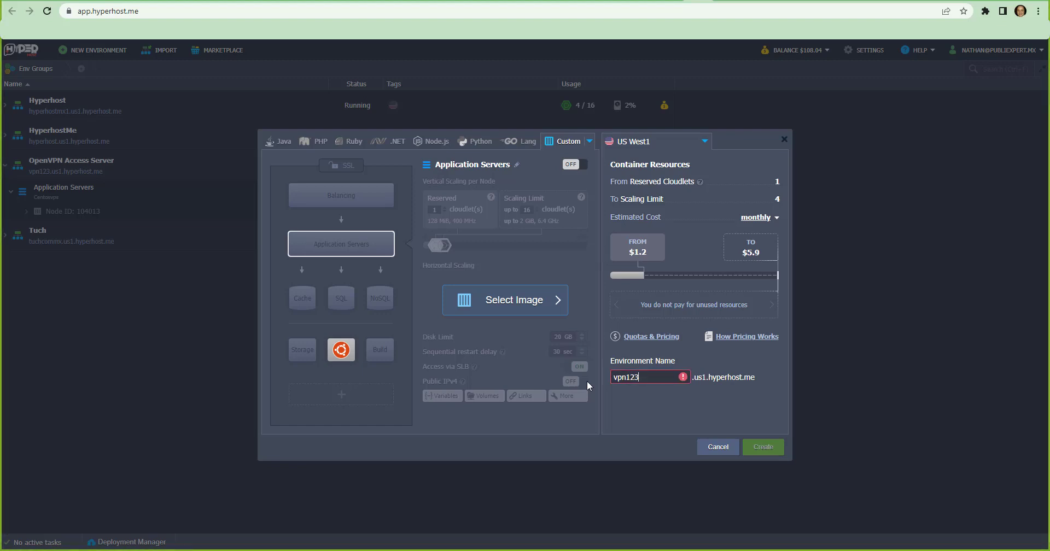
key(BackSpace)
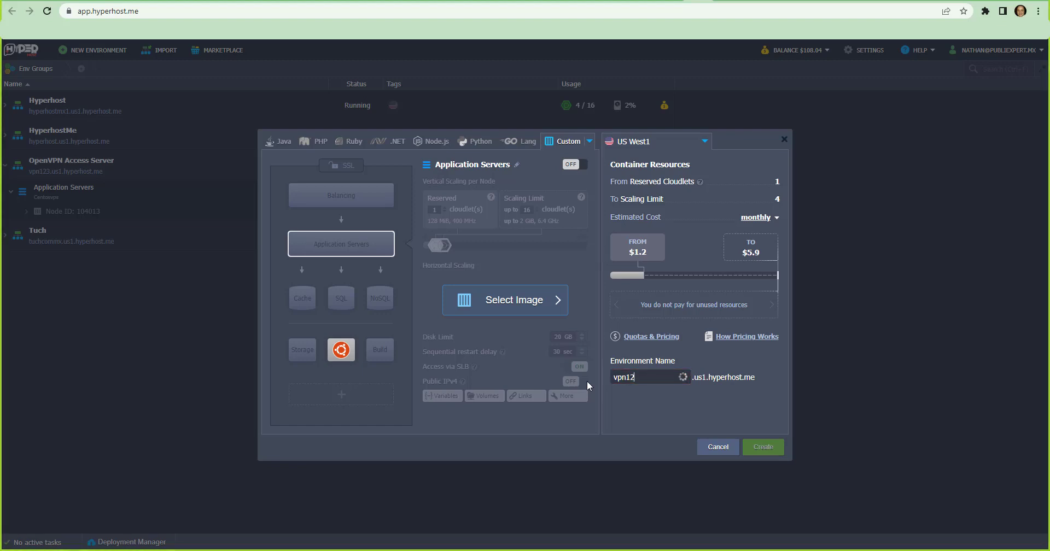
text(4)
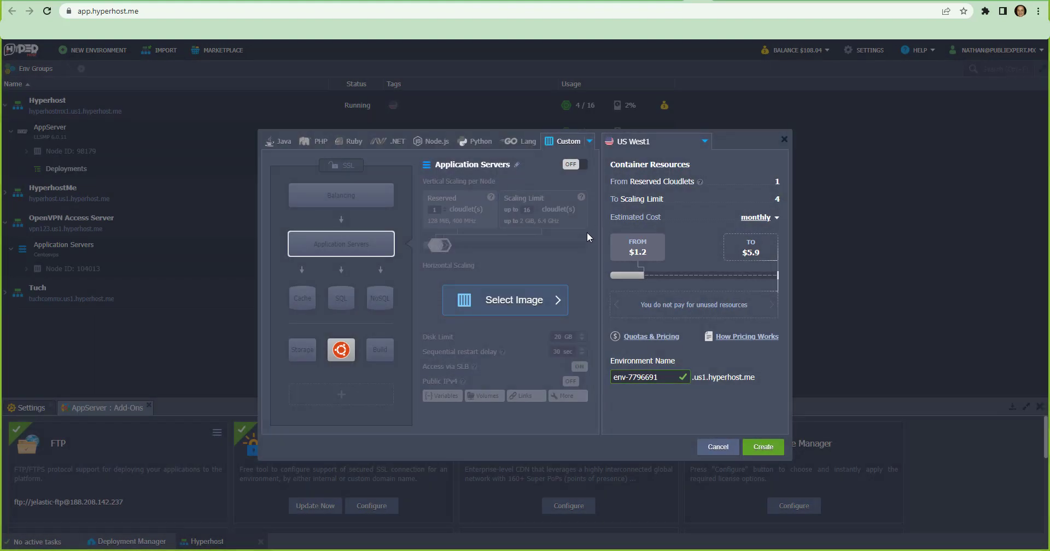
click(717, 447)
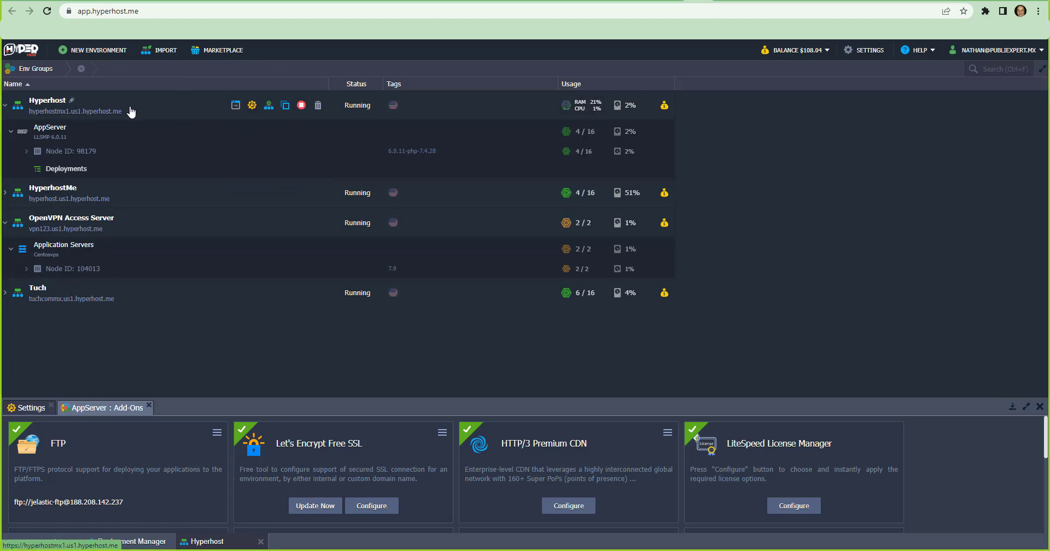
Open the Hyperhost environment's topology, check its Public IPv4 option, and close it without applying changes
click(270, 108)
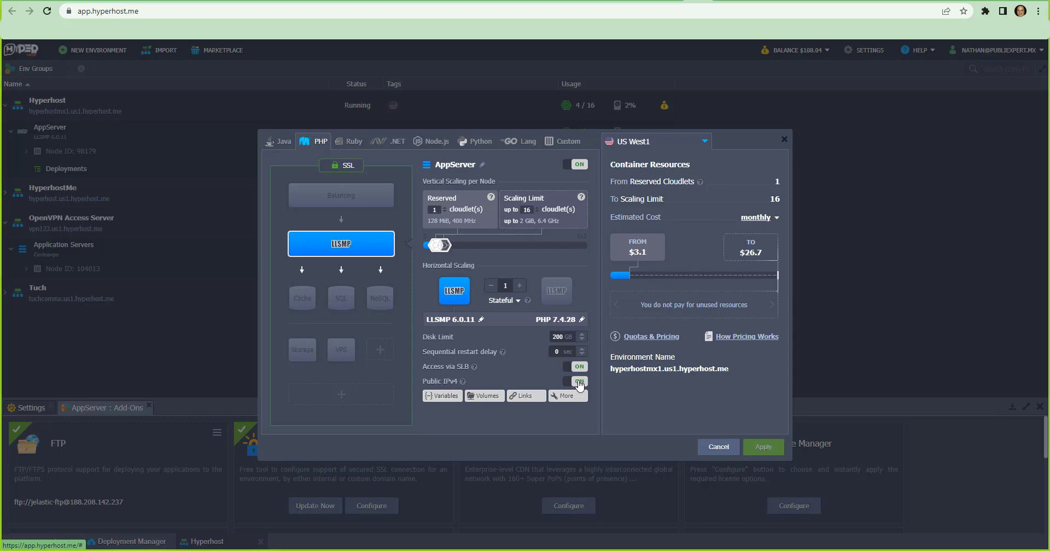
click(710, 448)
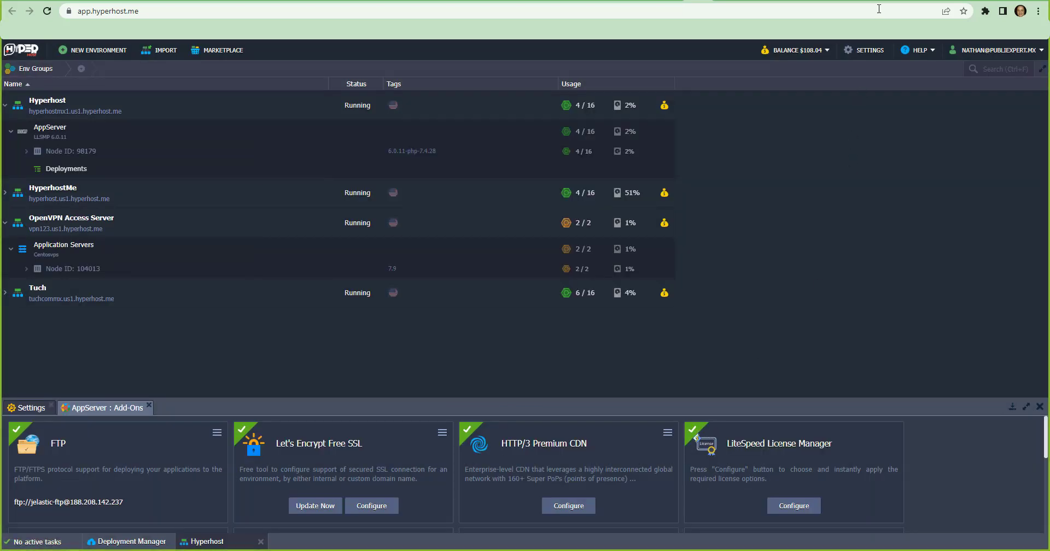
Switch to Fiverr and browse the services and starting prices in the vpn search results
click(843, 0)
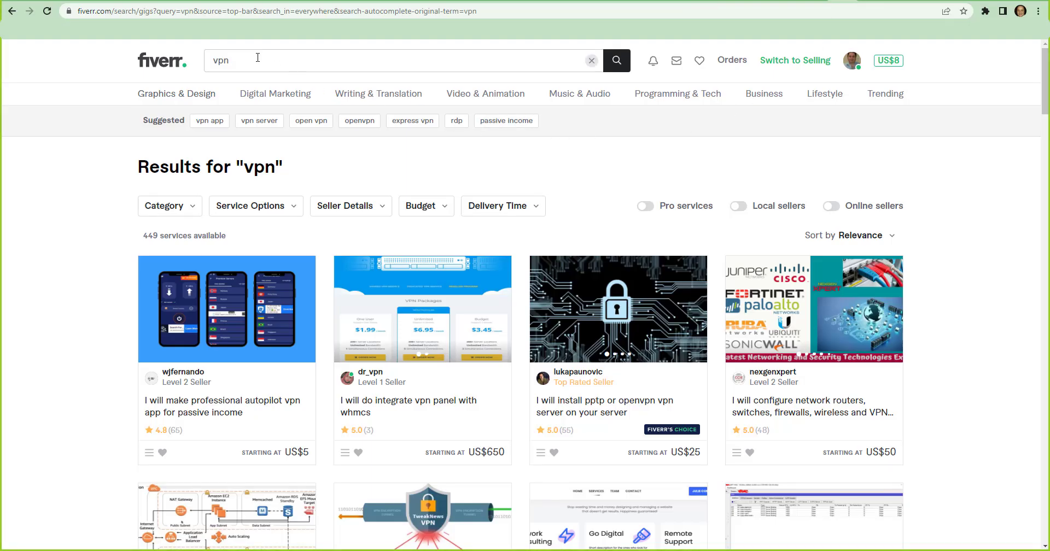
scroll(348, 200, down, 2)
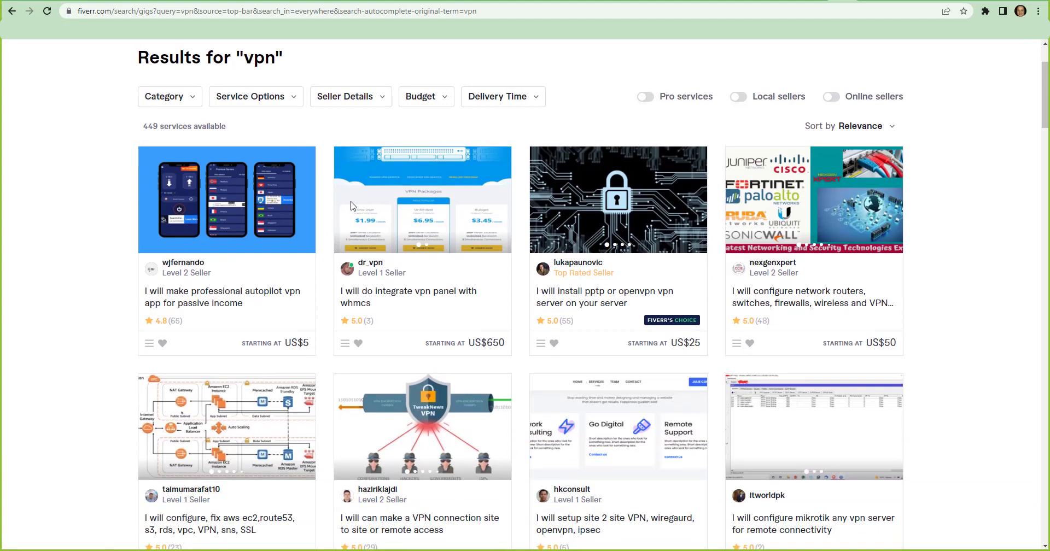
scroll(323, 175, up, 2)
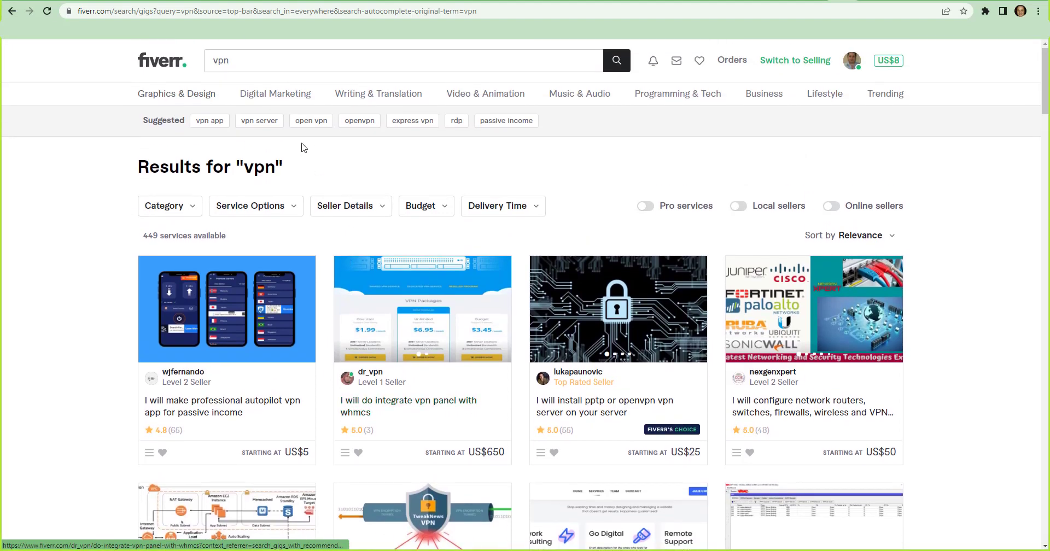
click(261, 67)
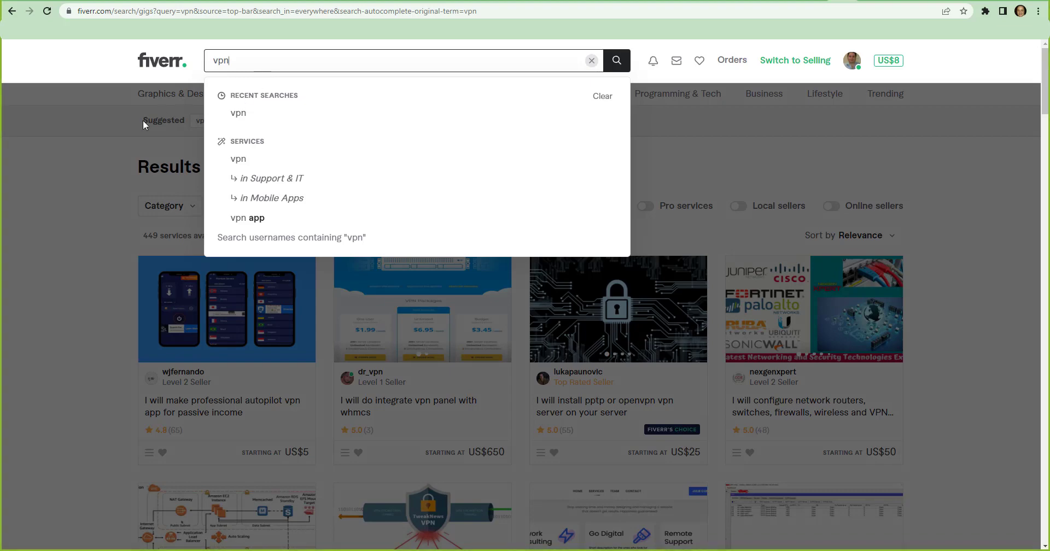
click(90, 124)
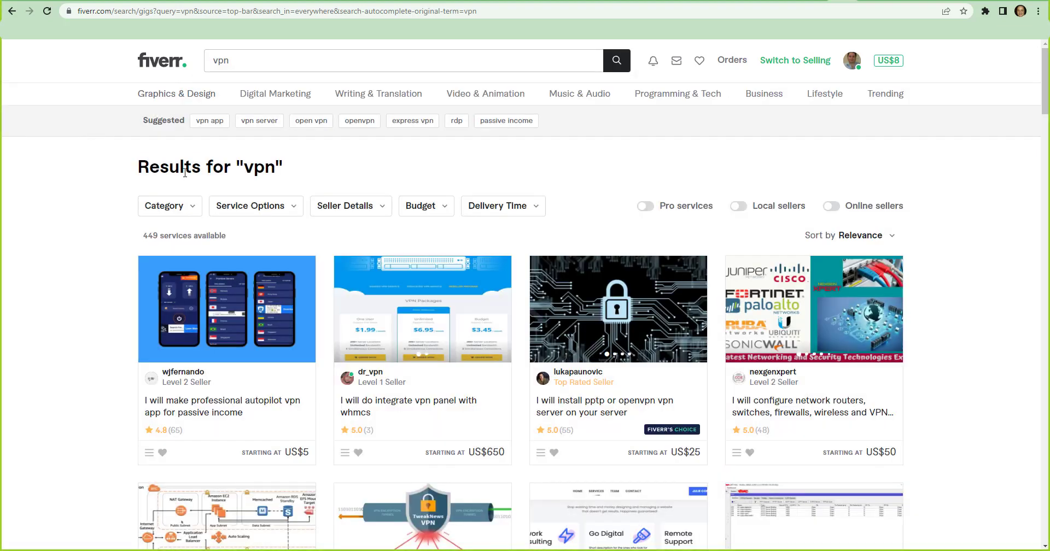
scroll(534, 202, down, 5)
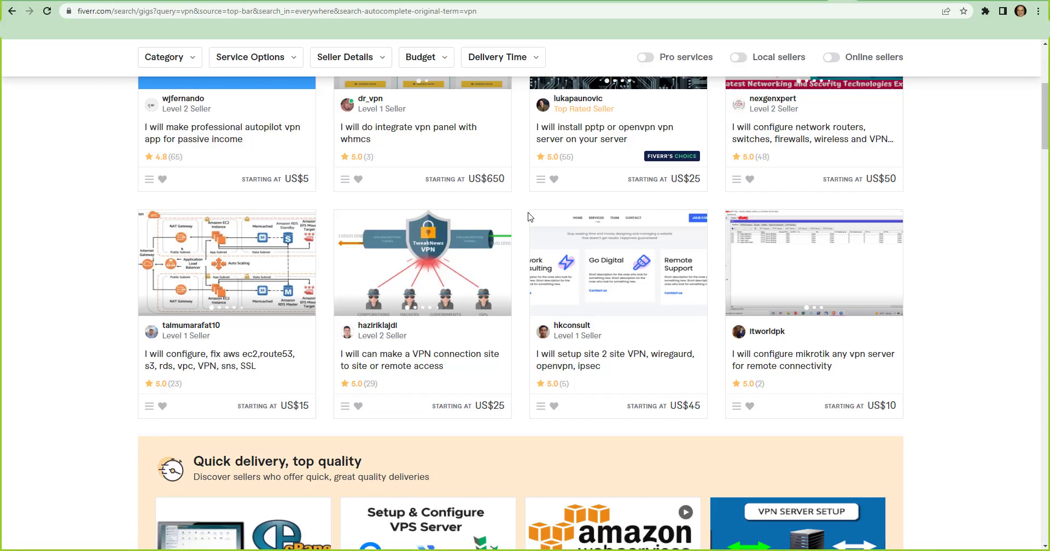
scroll(530, 218, down, 8)
scroll(529, 217, down, 5)
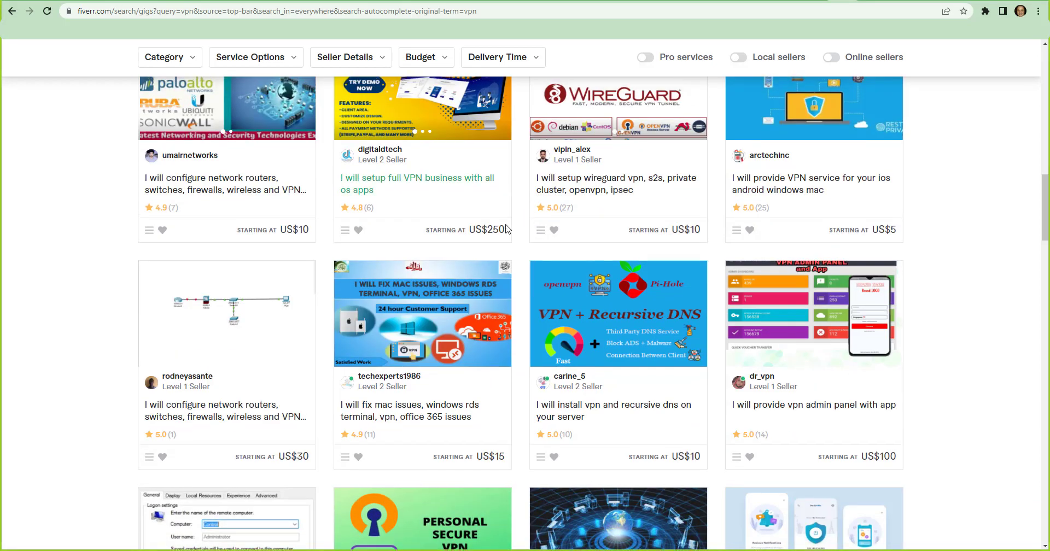
scroll(509, 225, up, 5)
scroll(508, 228, down, 5)
scroll(506, 230, down, 4)
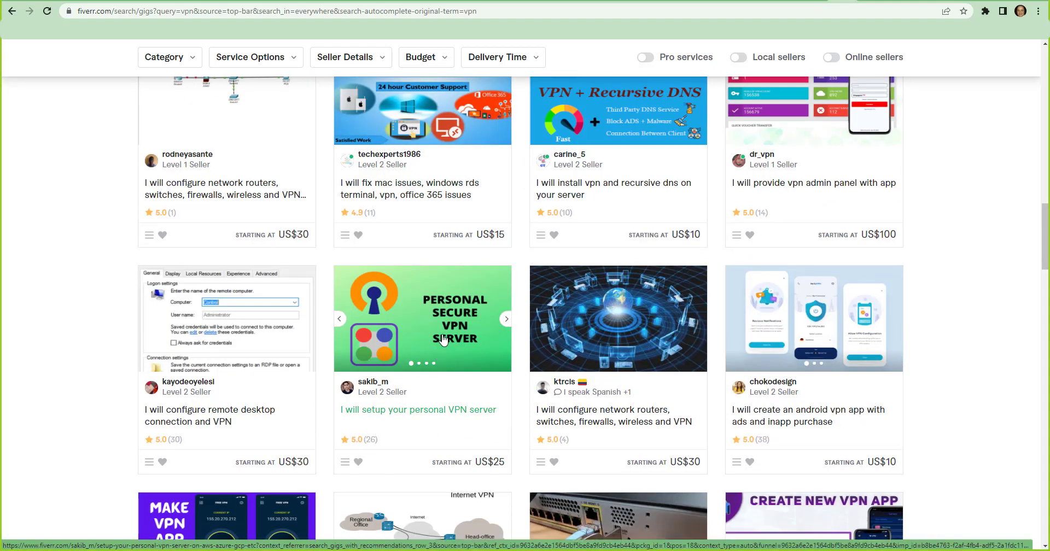
scroll(442, 334, up, 6)
scroll(419, 270, up, 10)
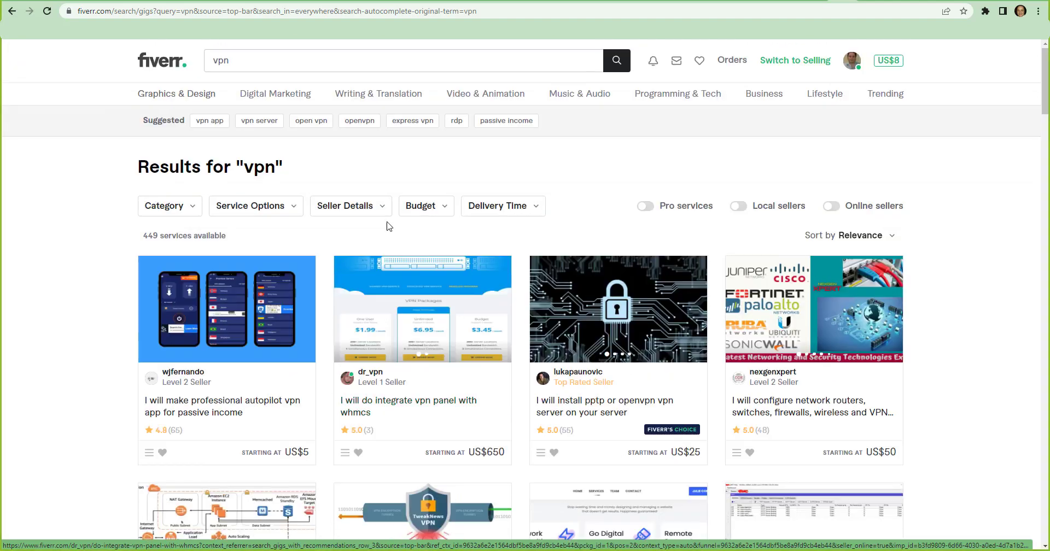
Change the Fiverr search to openvpn and browse the server installation services offered
click(288, 60)
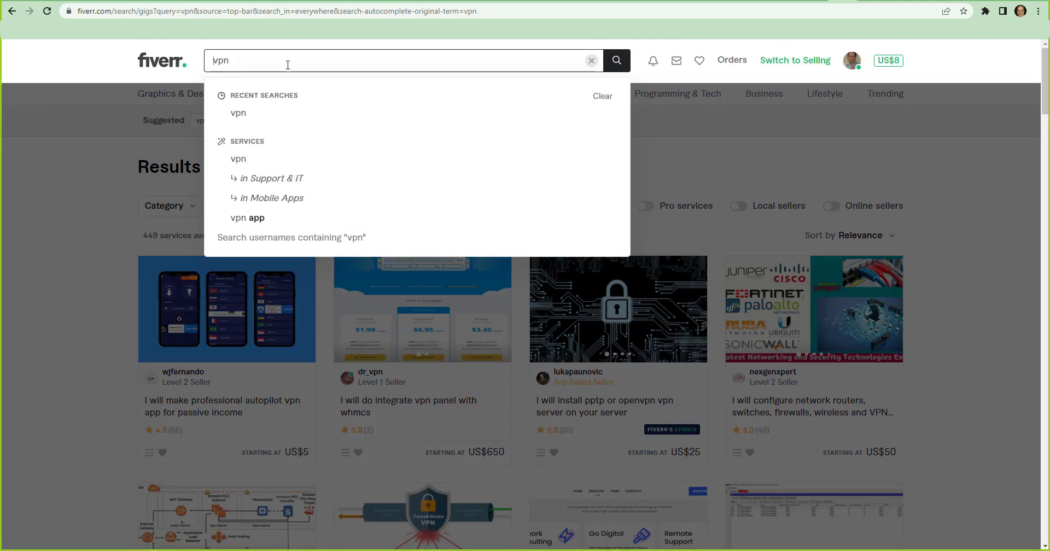
key(Home)
text(open)
key(Return)
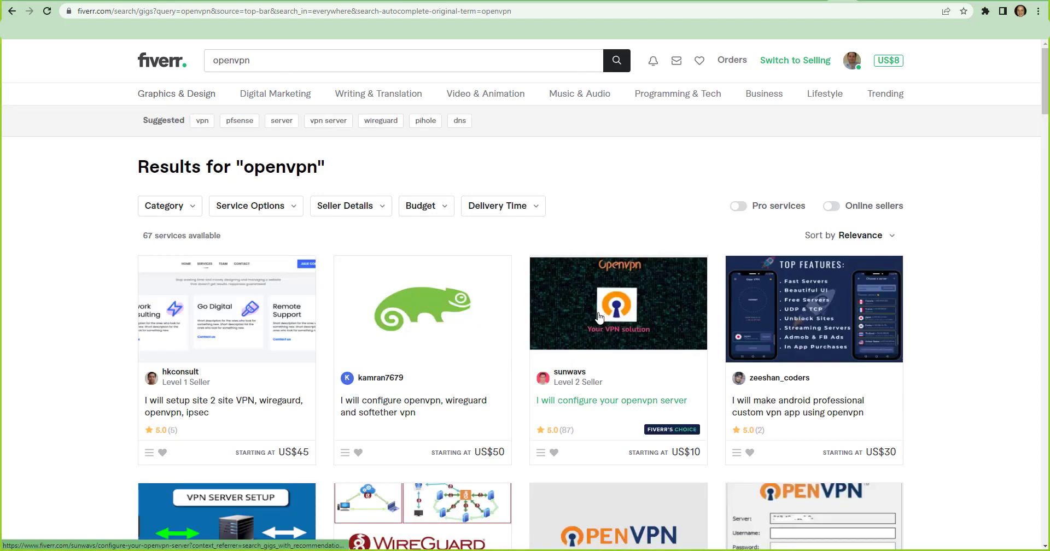
scroll(600, 317, down, 2)
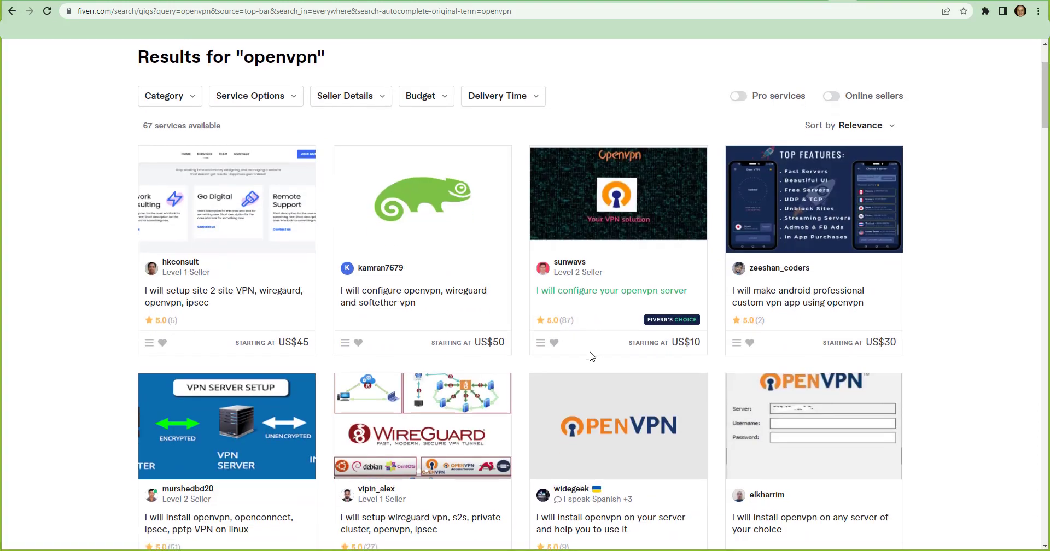
scroll(589, 355, down, 2)
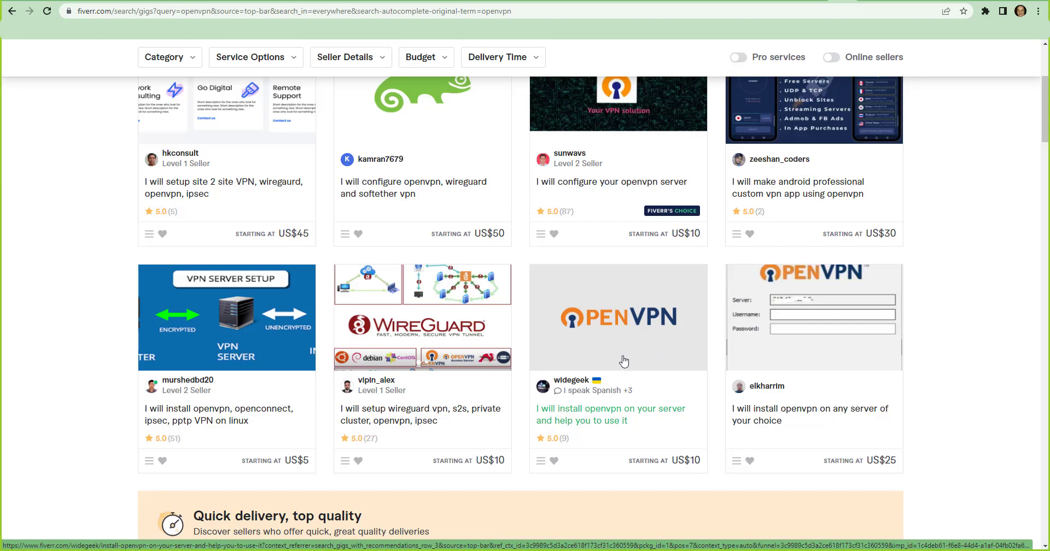
scroll(620, 370, down, 4)
scroll(620, 370, down, 4)
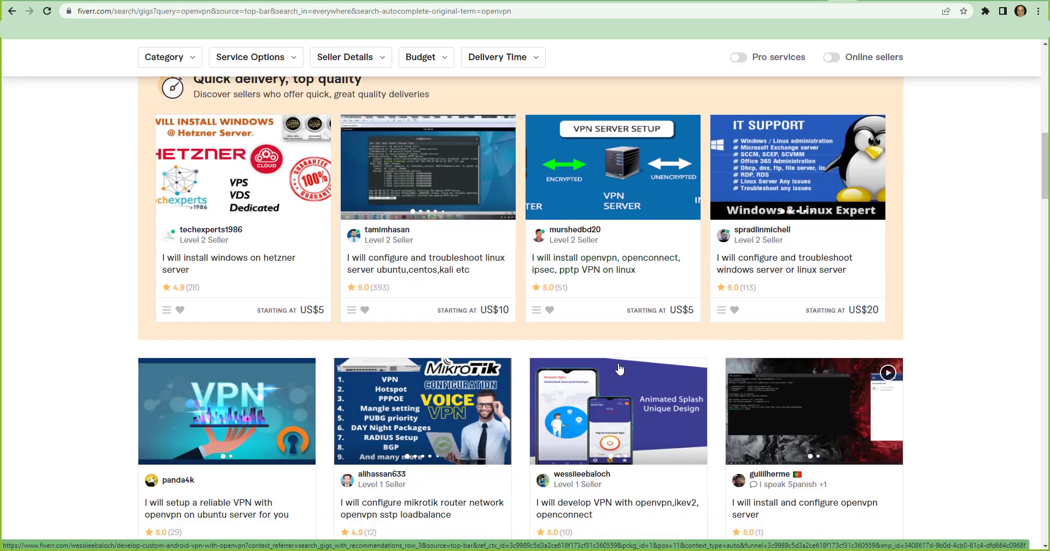
scroll(619, 370, down, 3)
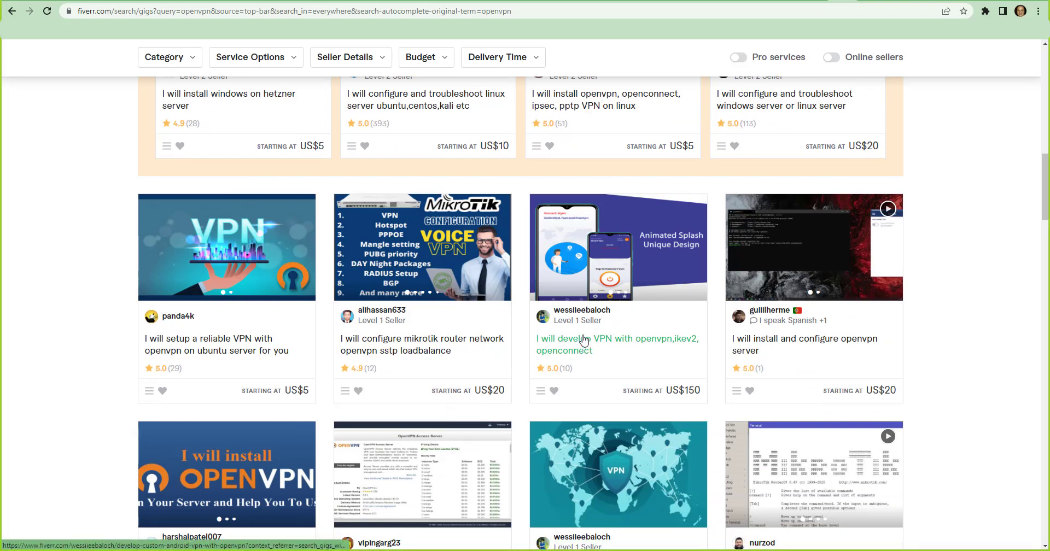
scroll(310, 246, down, 2)
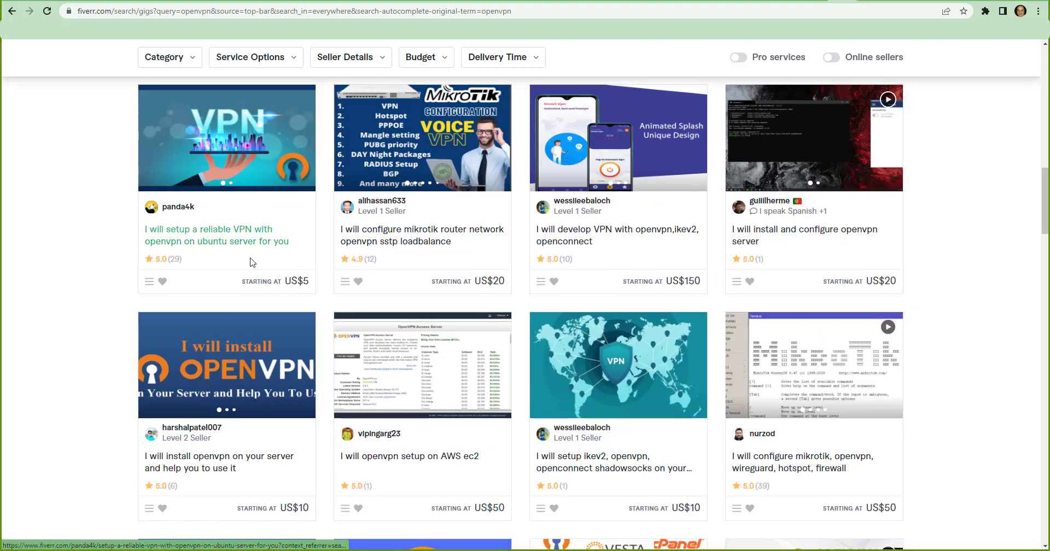
Open the service for setting up a reliable VPN with openvpn on an Ubuntu server and read its package and requirements
click(232, 246)
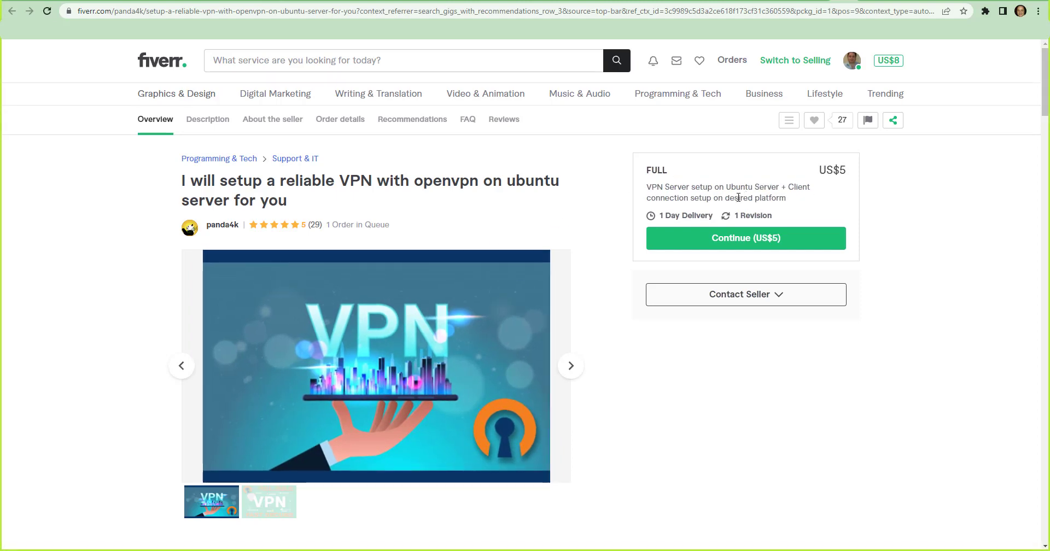
scroll(445, 225, down, 4)
scroll(436, 310, down, 2)
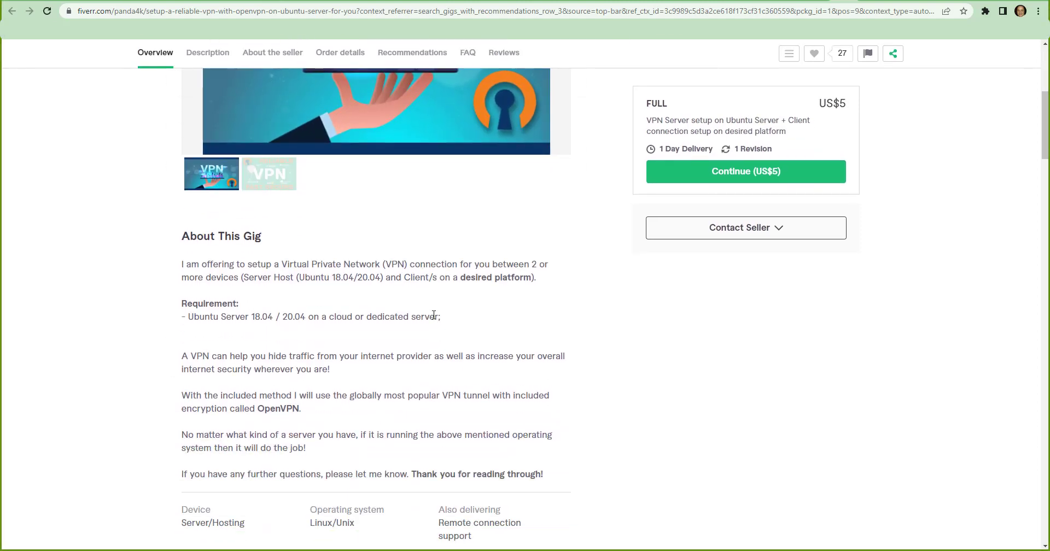
scroll(434, 315, down, 3)
scroll(421, 328, up, 3)
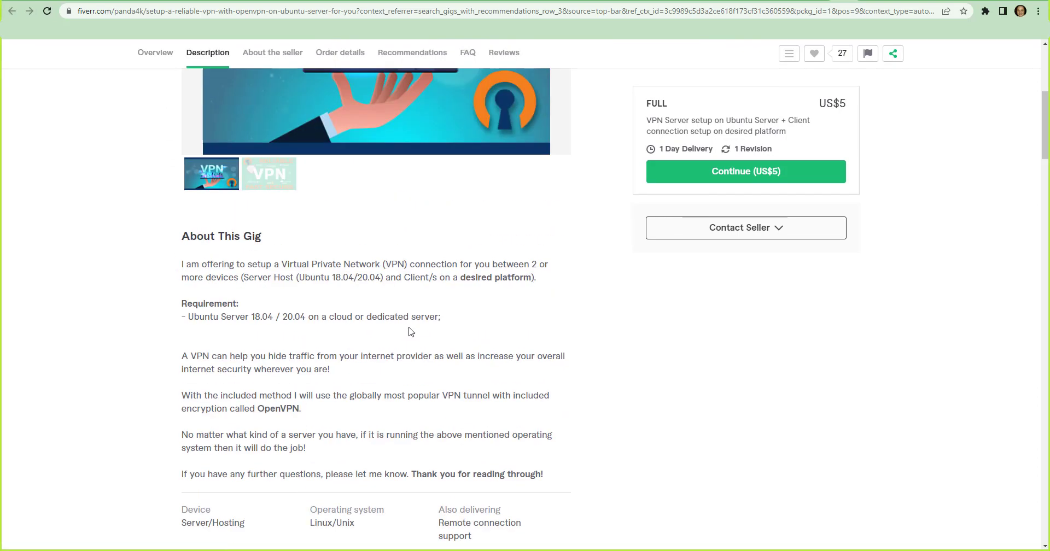
scroll(411, 330, up, 6)
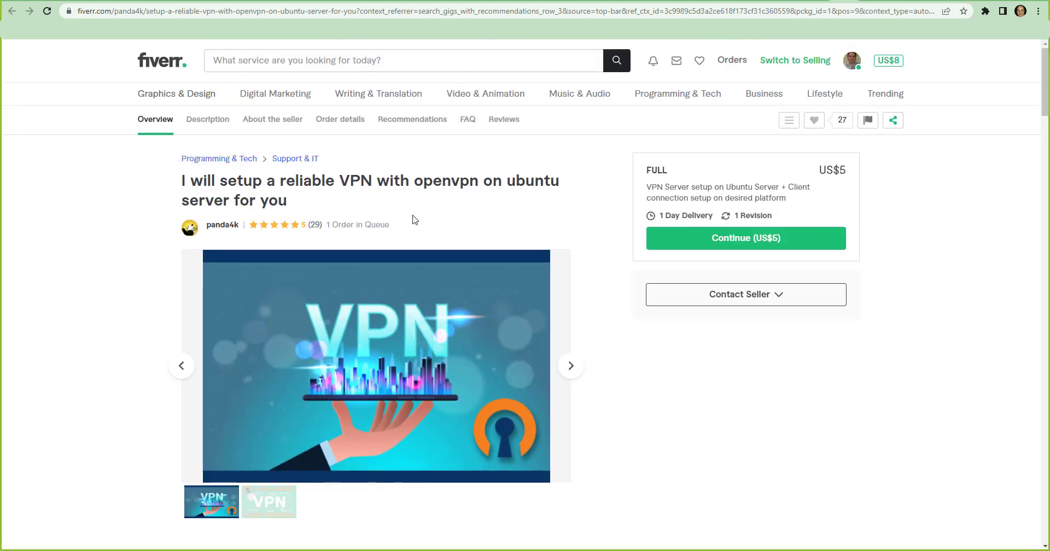
Return to the openvpn search results, browse further services, and switch back to the Hyperhost dashboard
click(848, 1)
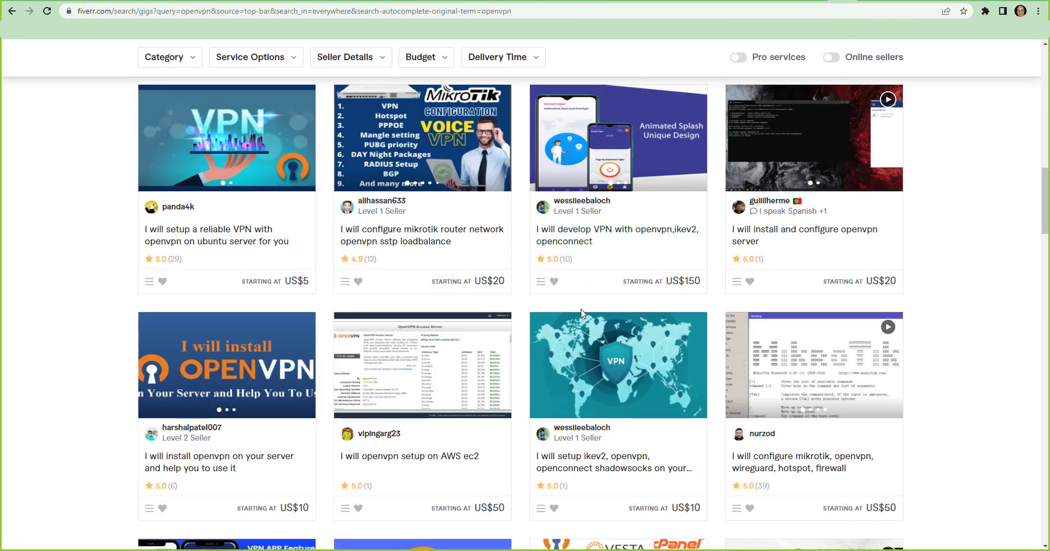
scroll(581, 314, down, 2)
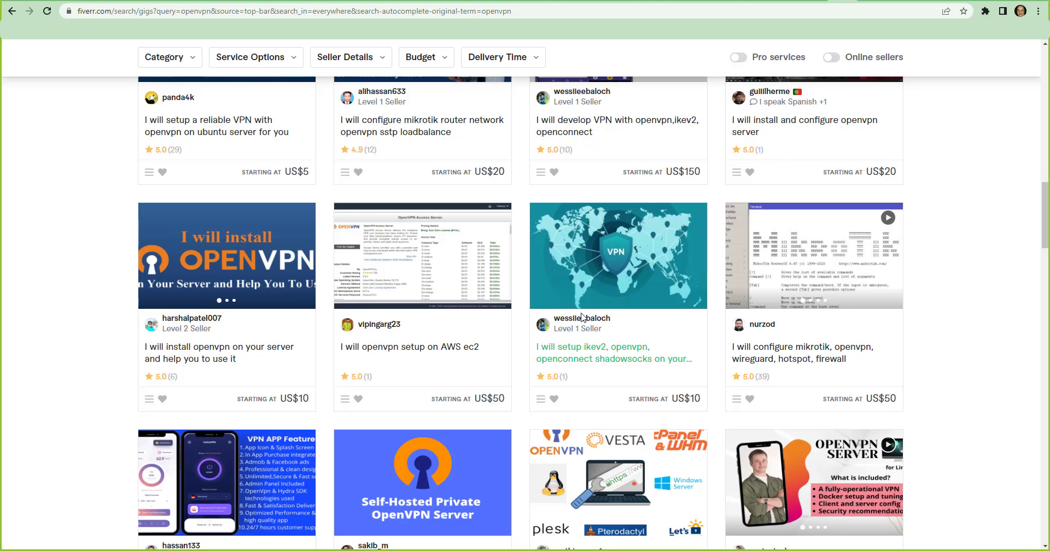
scroll(611, 353, down, 3)
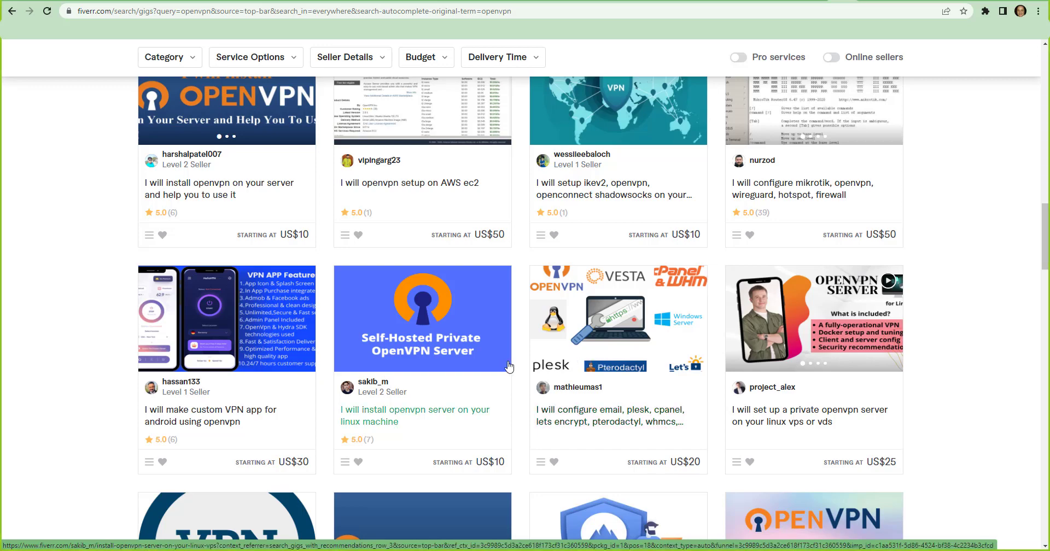
scroll(509, 366, down, 3)
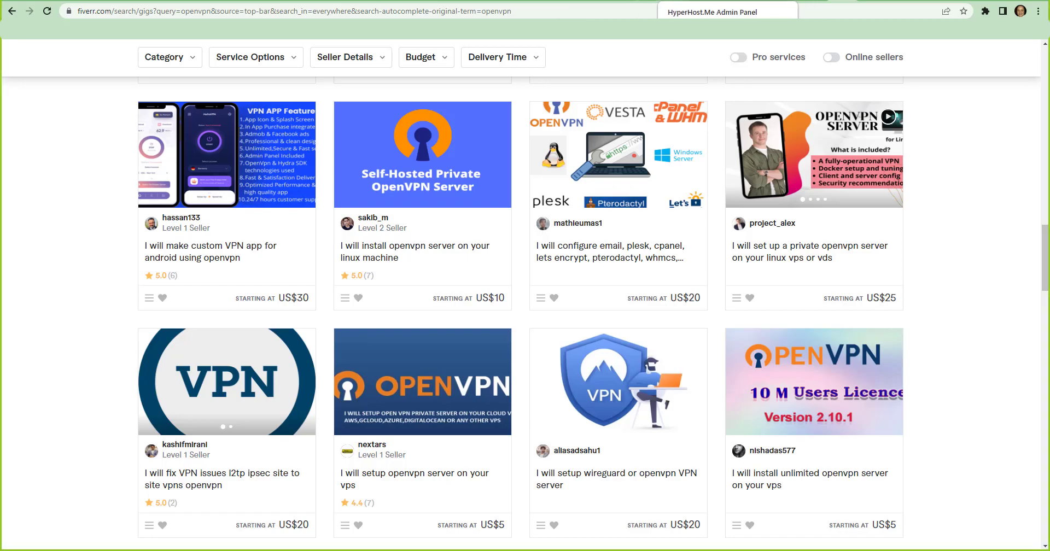
click(728, 1)
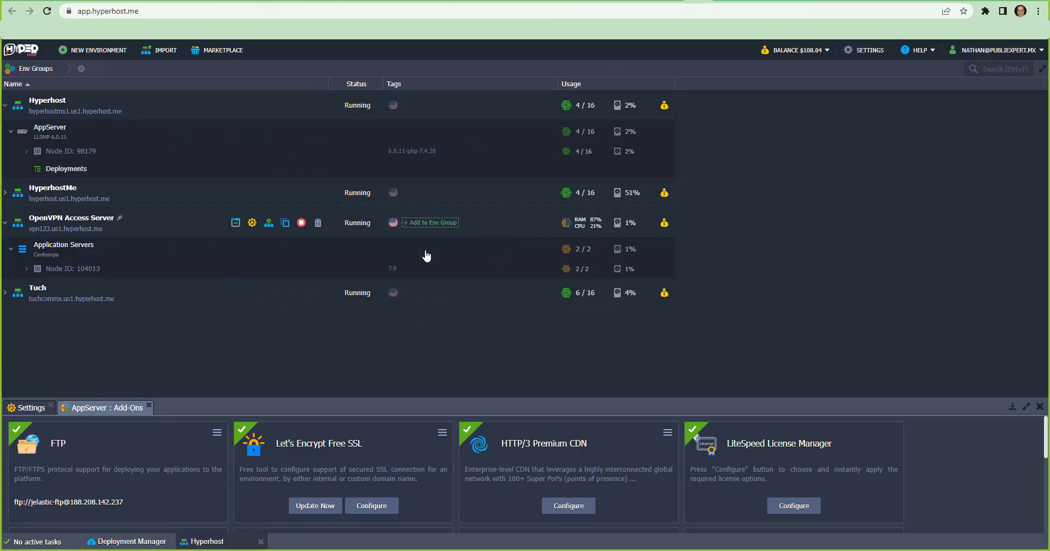